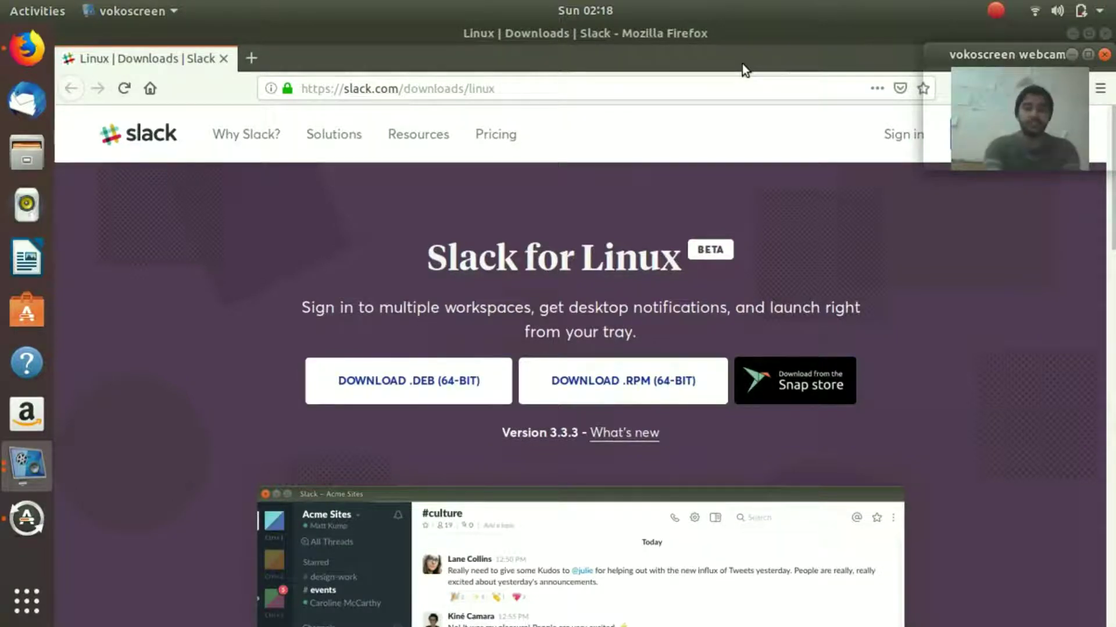
Open a new terminal window over the Slack for Linux download page.
key(ctrl+alt+t)
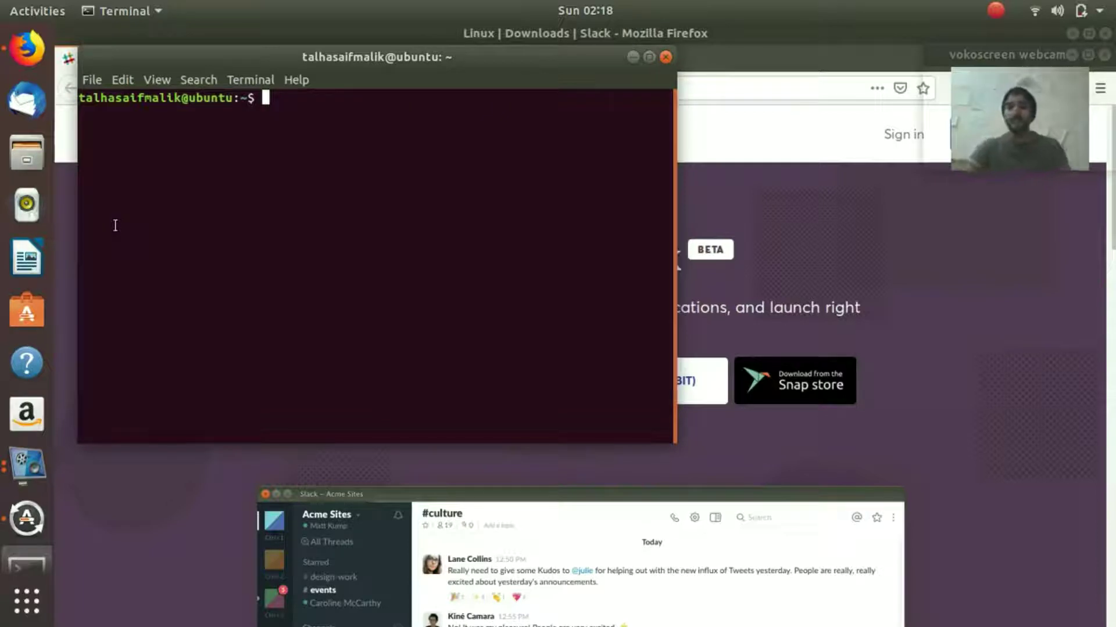
Run 'sudo snap install slack --classic' to install the Slack snap.
text(sudo)
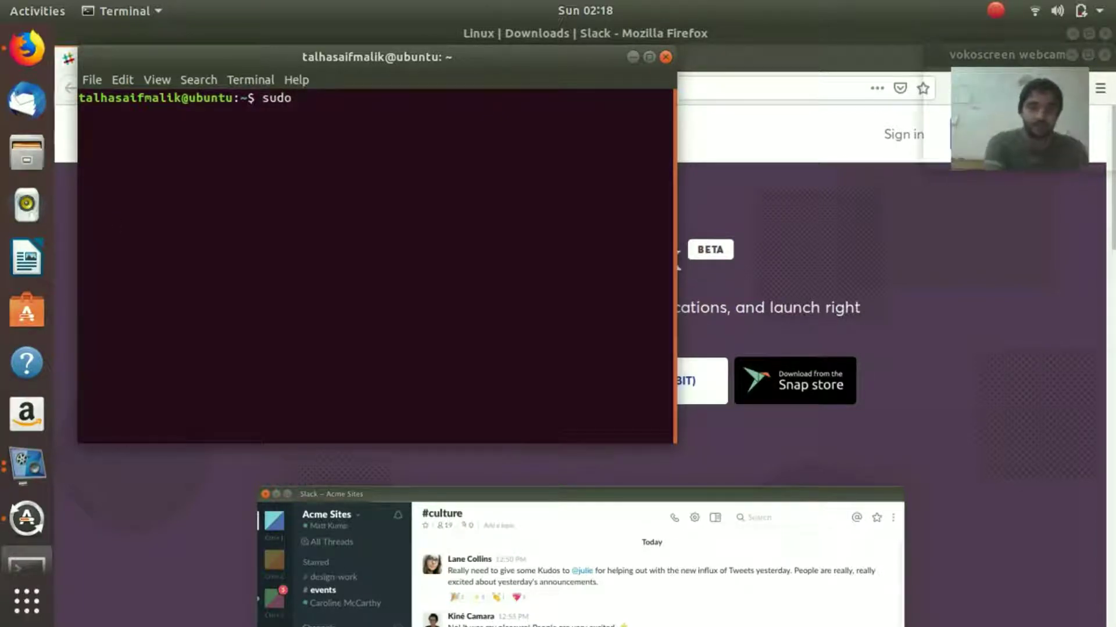
text( snap )
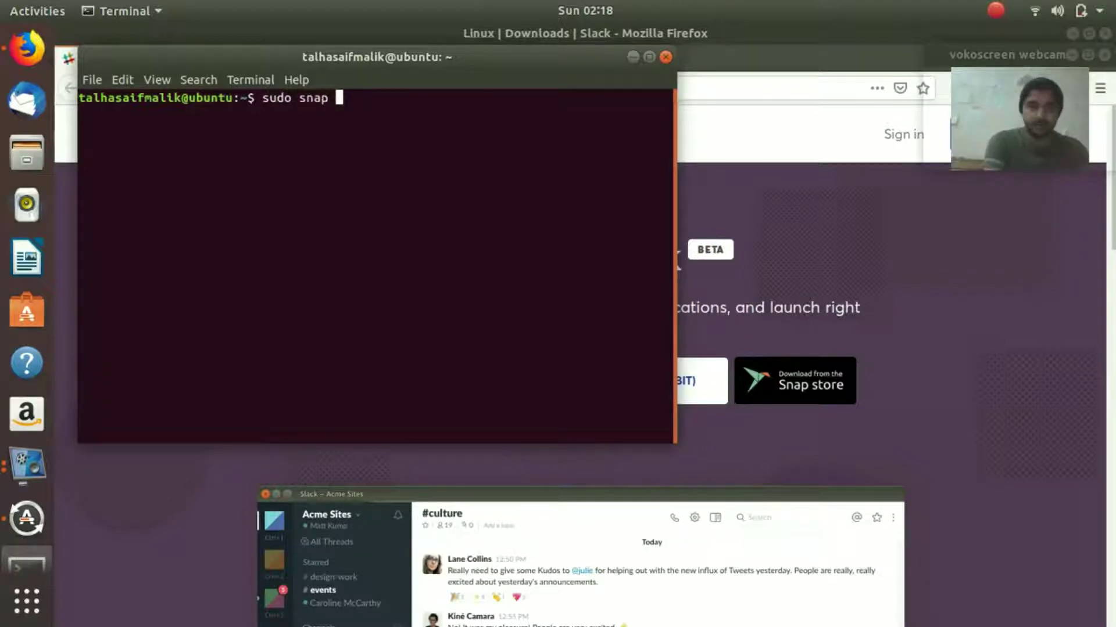
text(install )
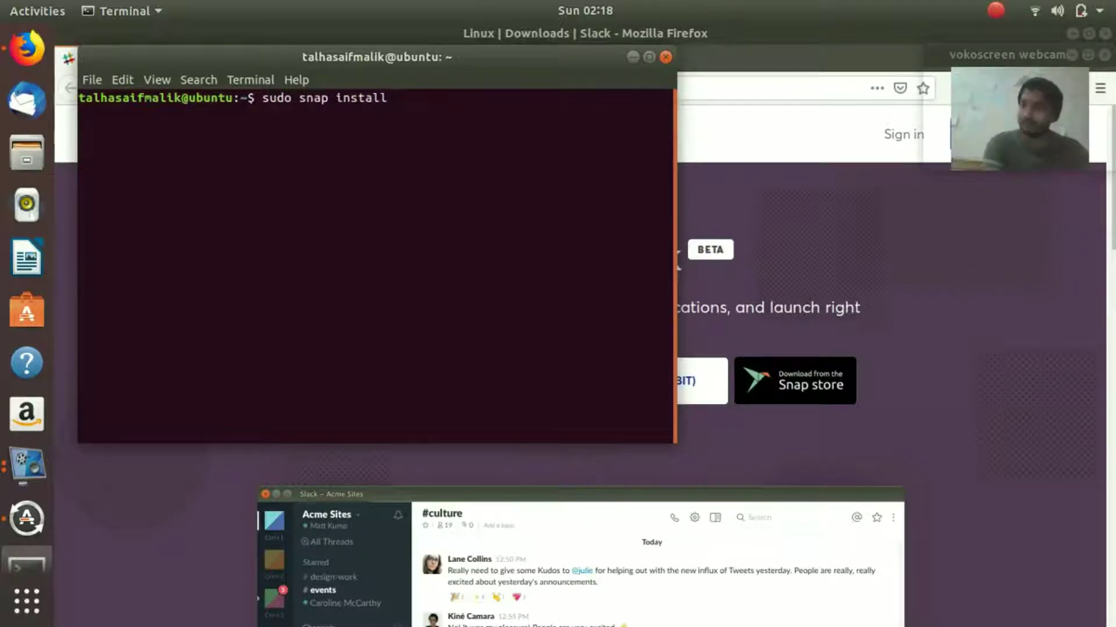
text(s)
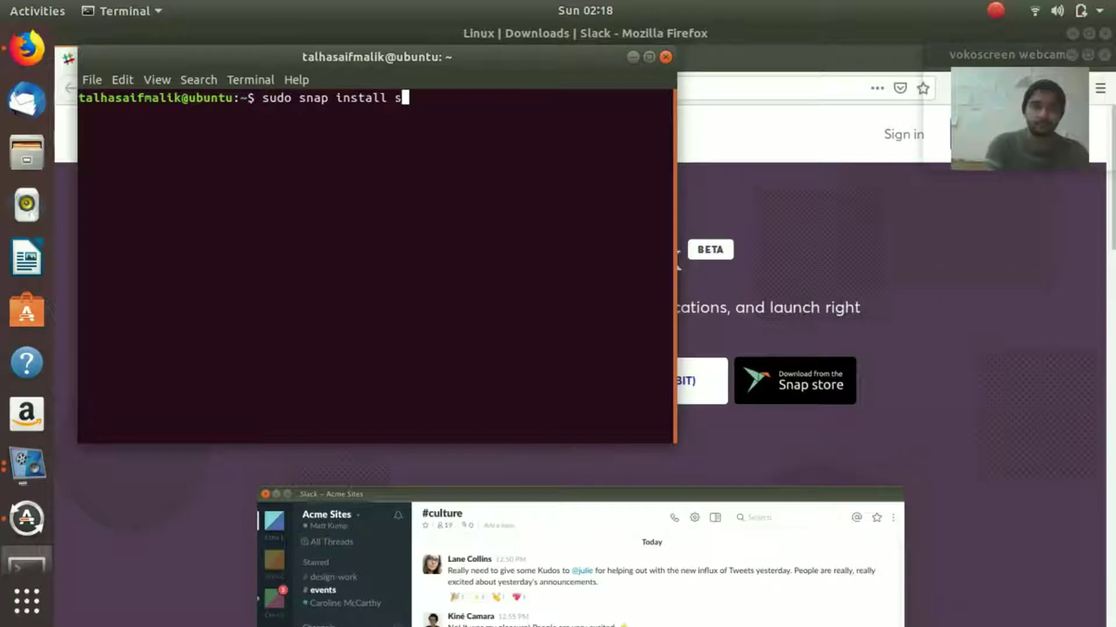
text(lack --classic)
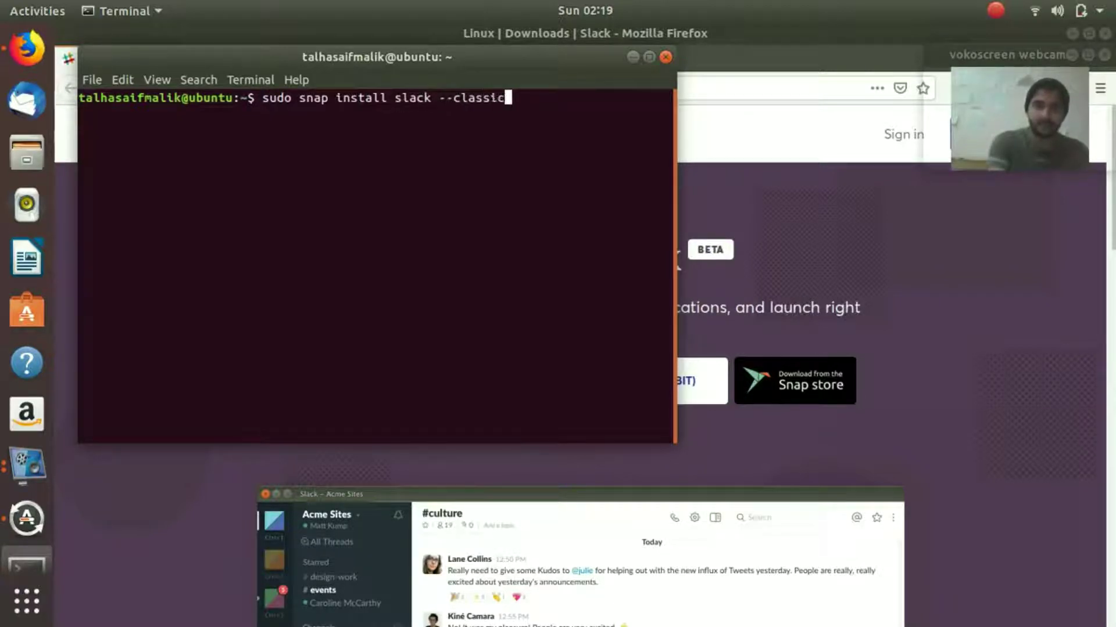
key(Return)
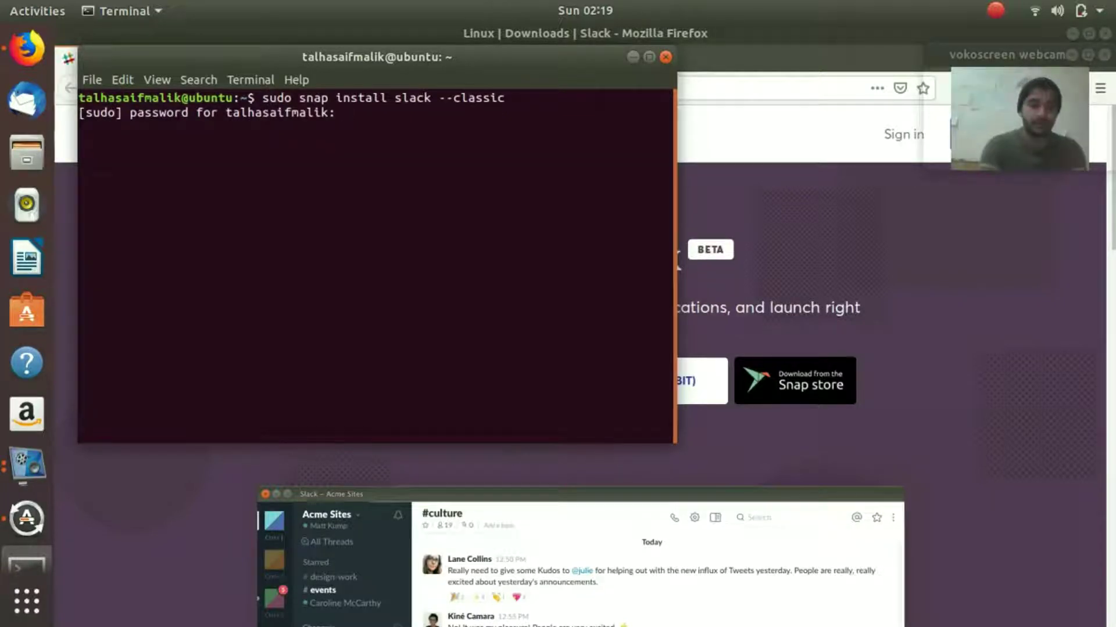
Submit the sudo password and let the Slack 3.3.3 snap finish downloading and installing.
key(Return)
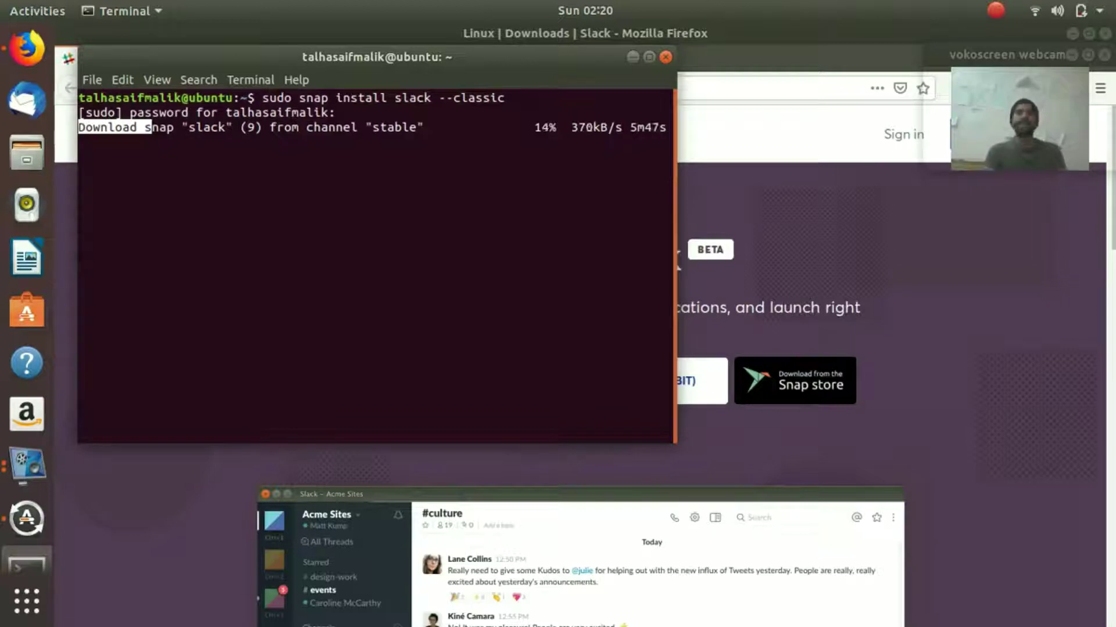
drag(151, 127, 414, 128)
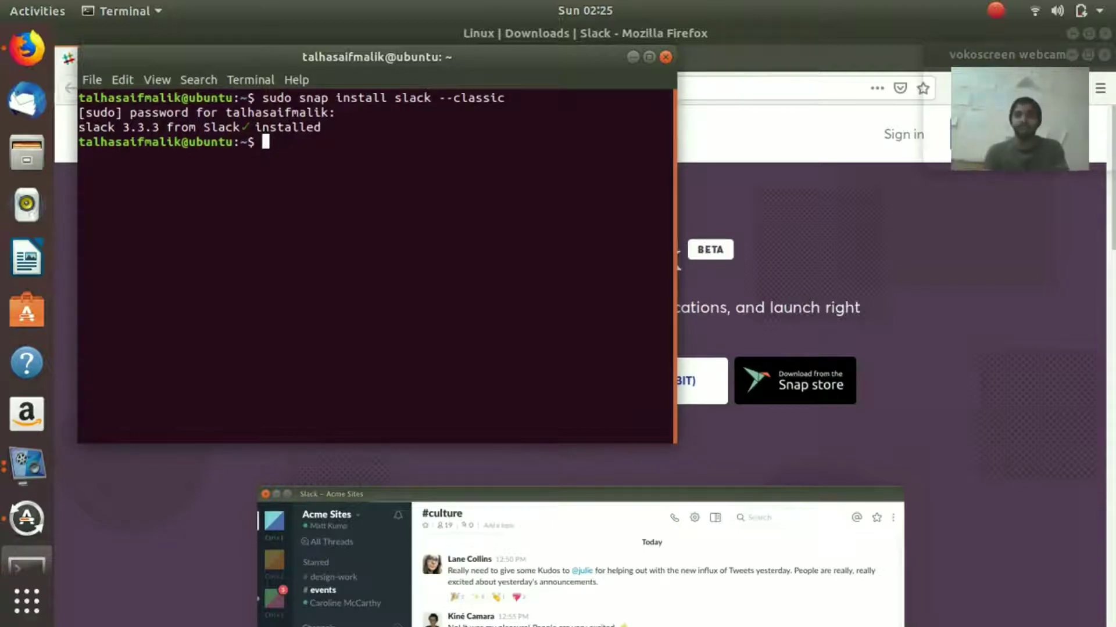
Switch to an empty workspace, search the application overview for Slack and launch it.
key(ctrl+alt+Down)
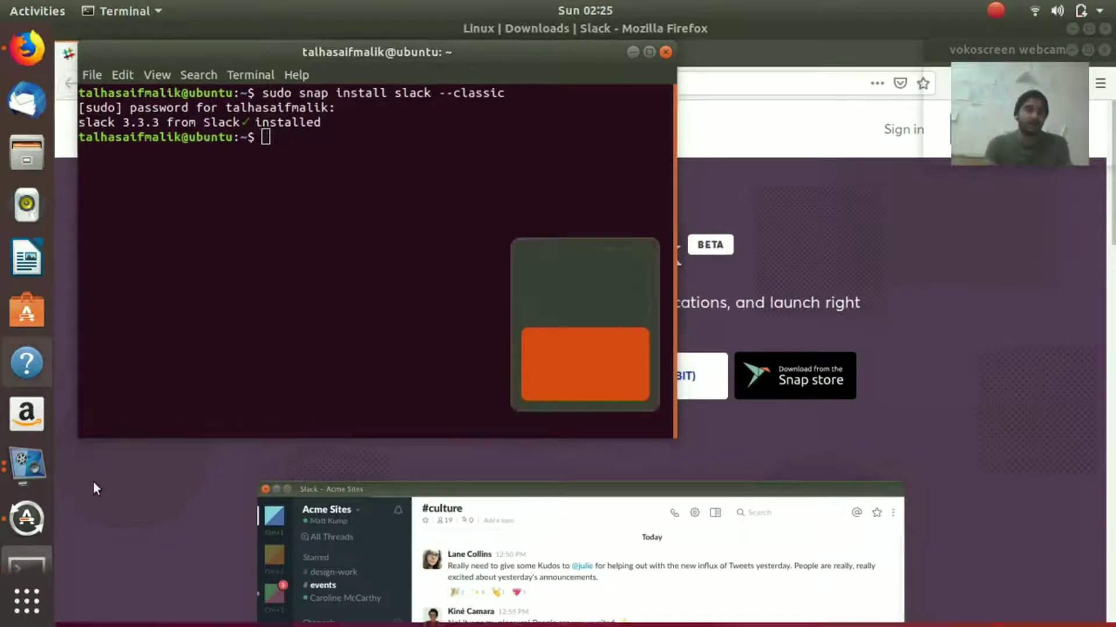
click(26, 601)
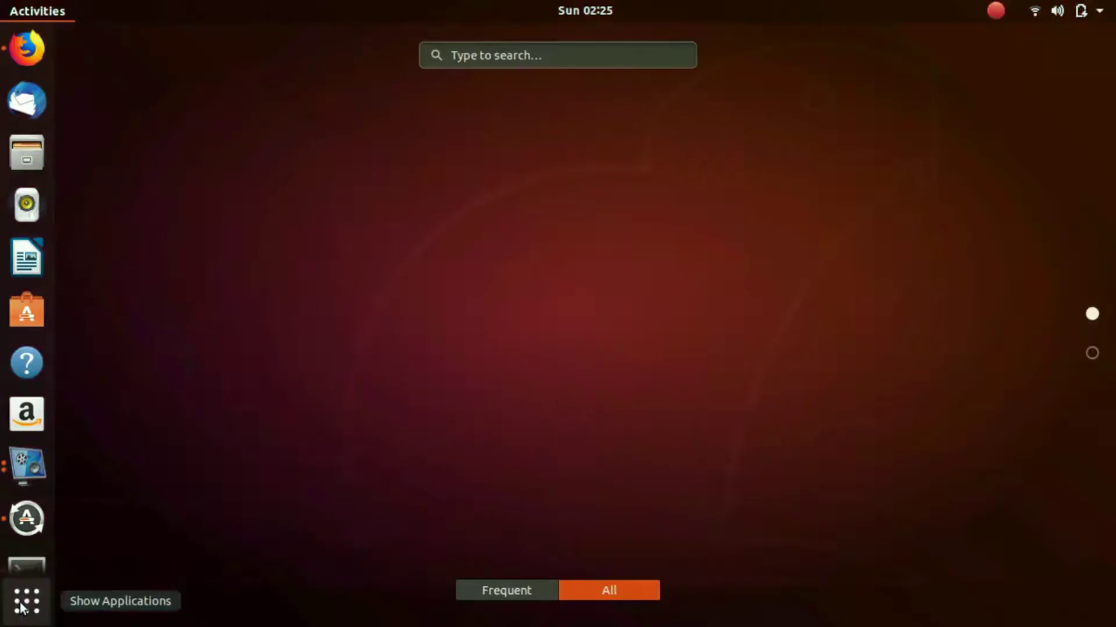
click(470, 50)
text(slac)
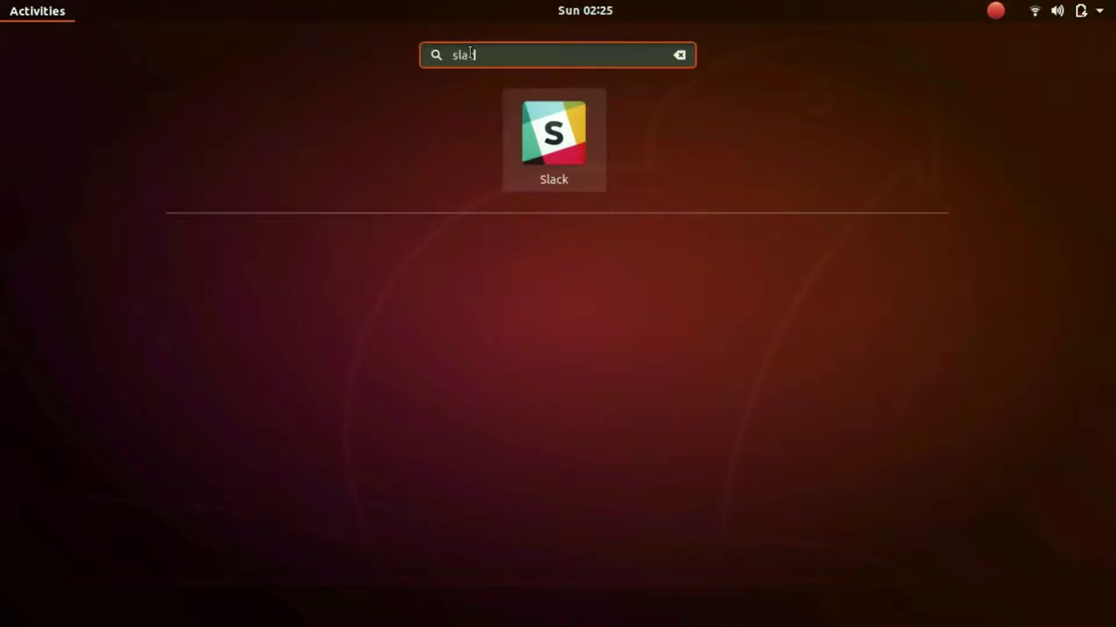
key(Return)
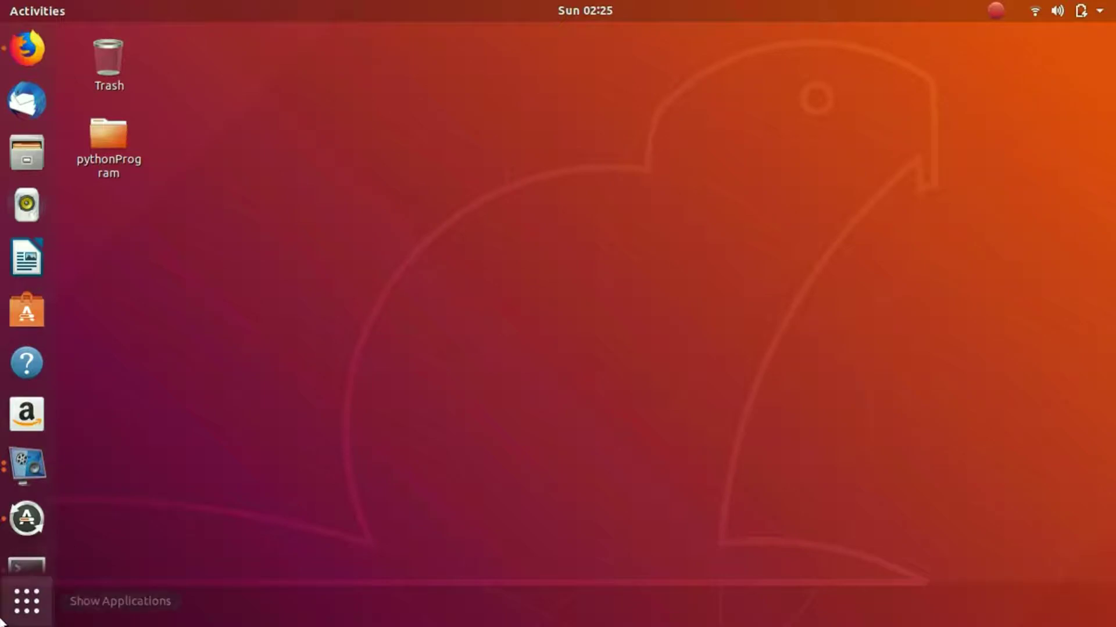
key(super+a)
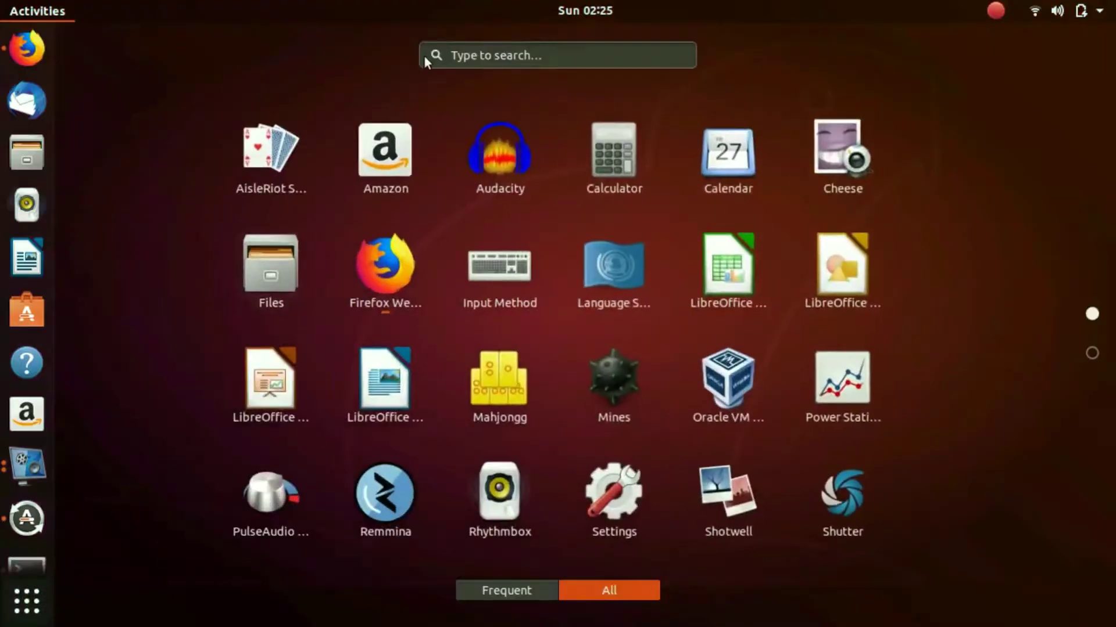
click(510, 51)
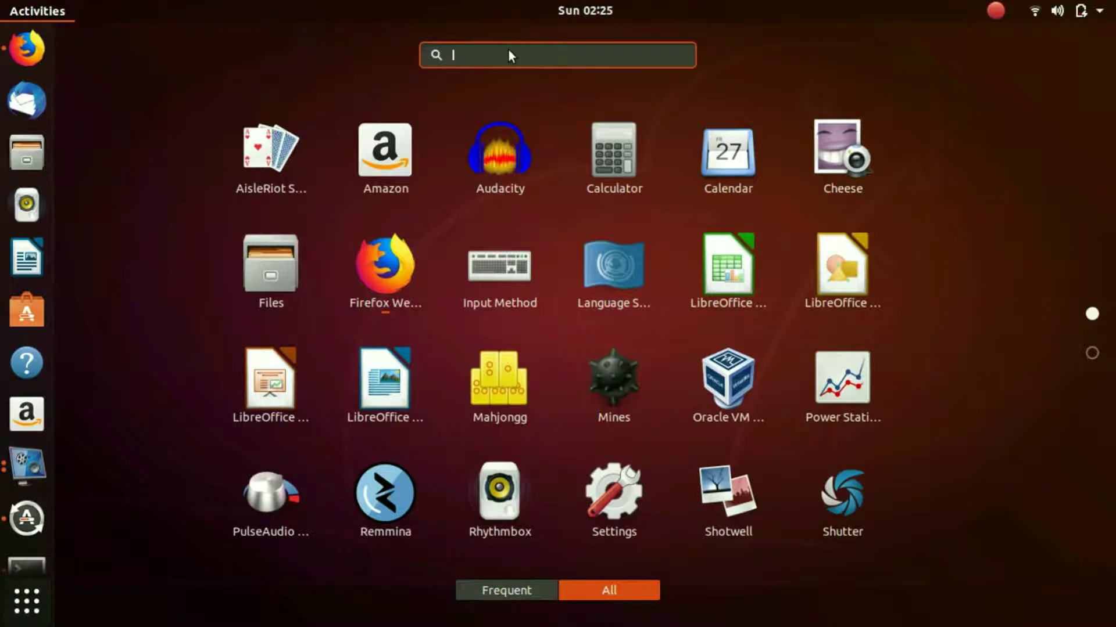
text(slad)
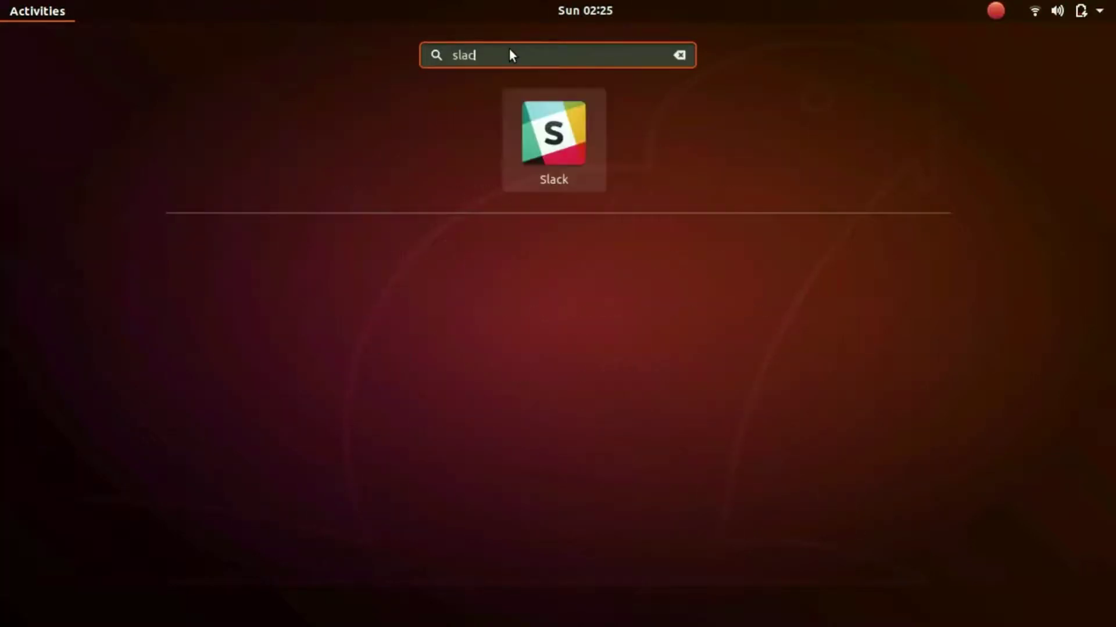
click(538, 156)
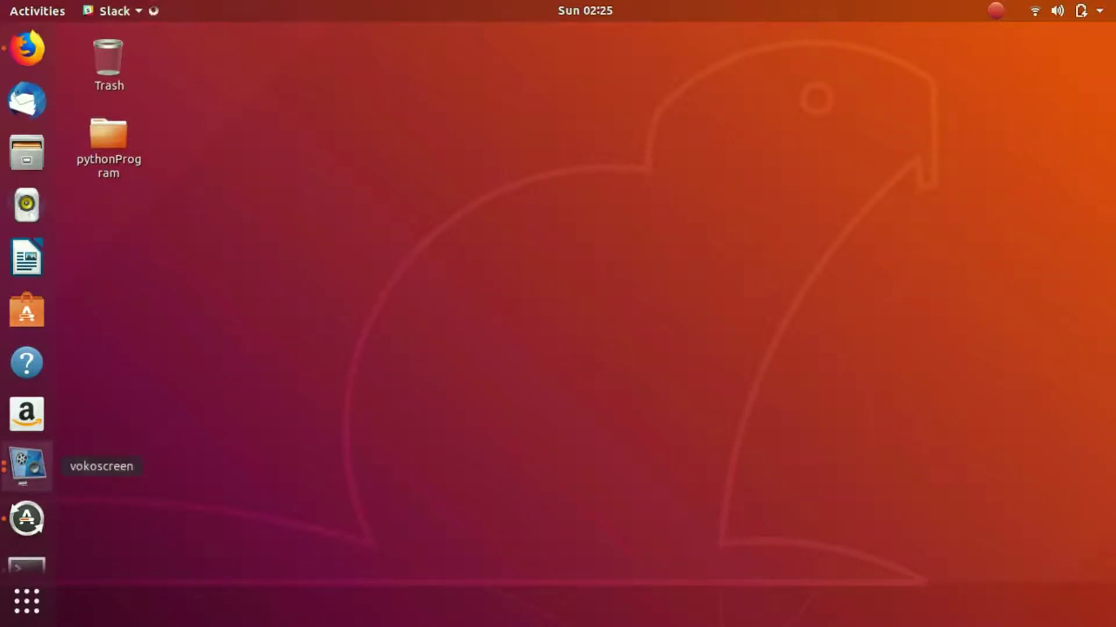
Raise the vokoscreen 2.5.0 window, then choose to create a new Slack workspace.
click(27, 465)
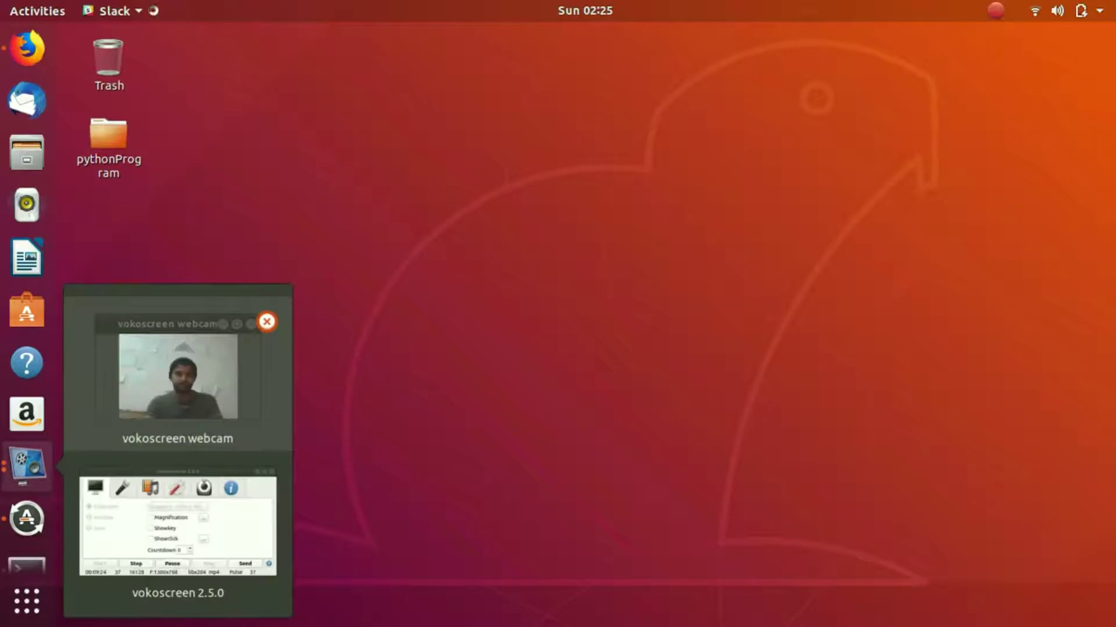
click(102, 508)
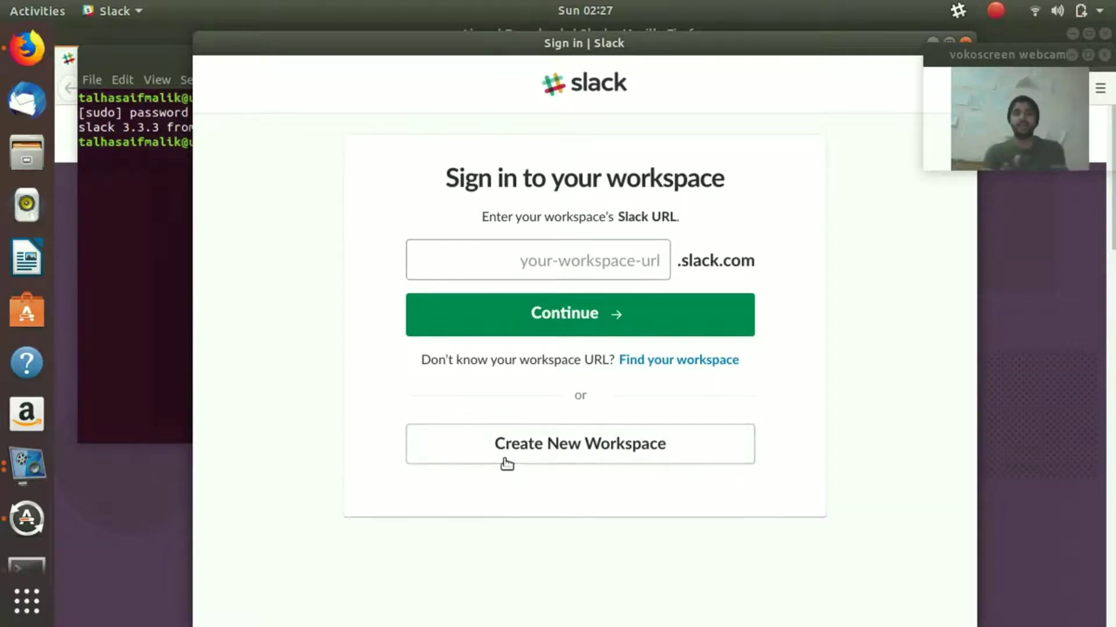
click(507, 463)
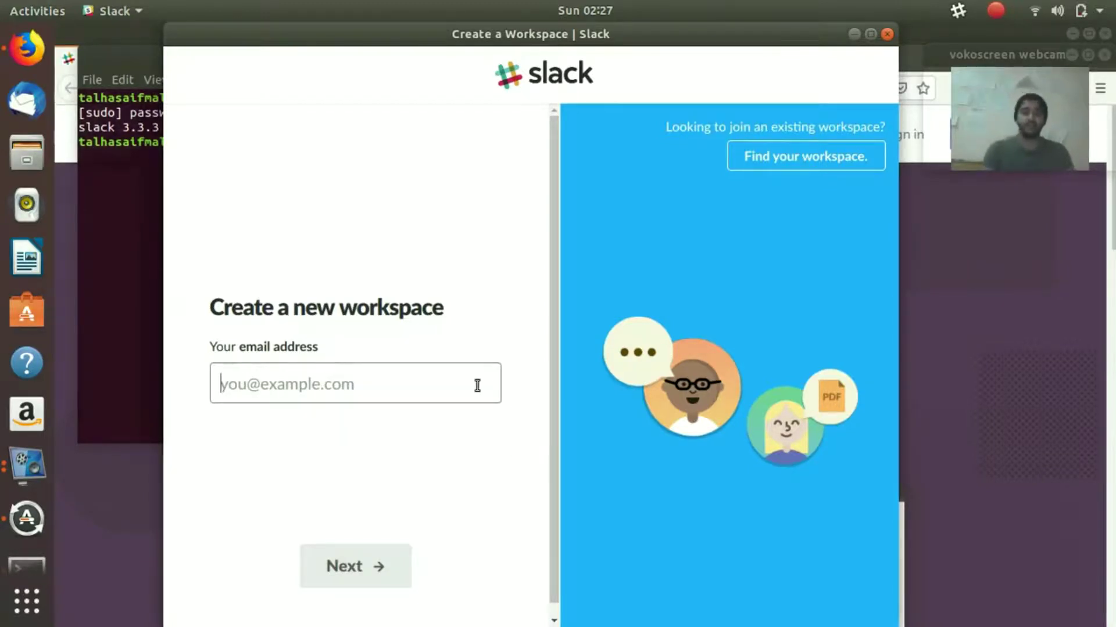
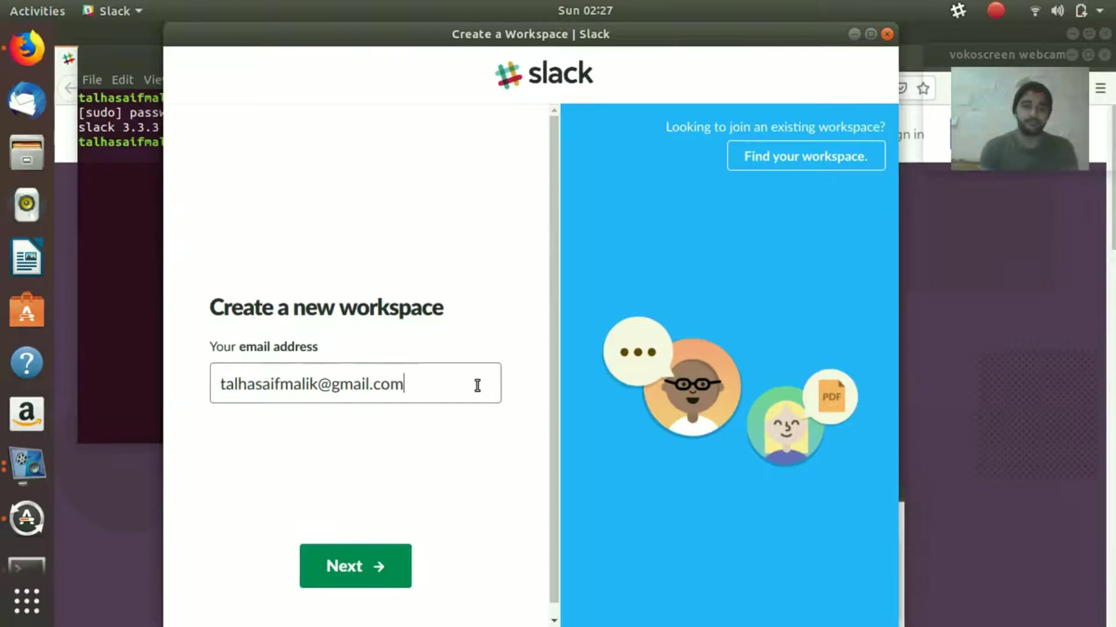
Enter your e-mail address and request the 6-digit workspace confirmation code.
click(372, 576)
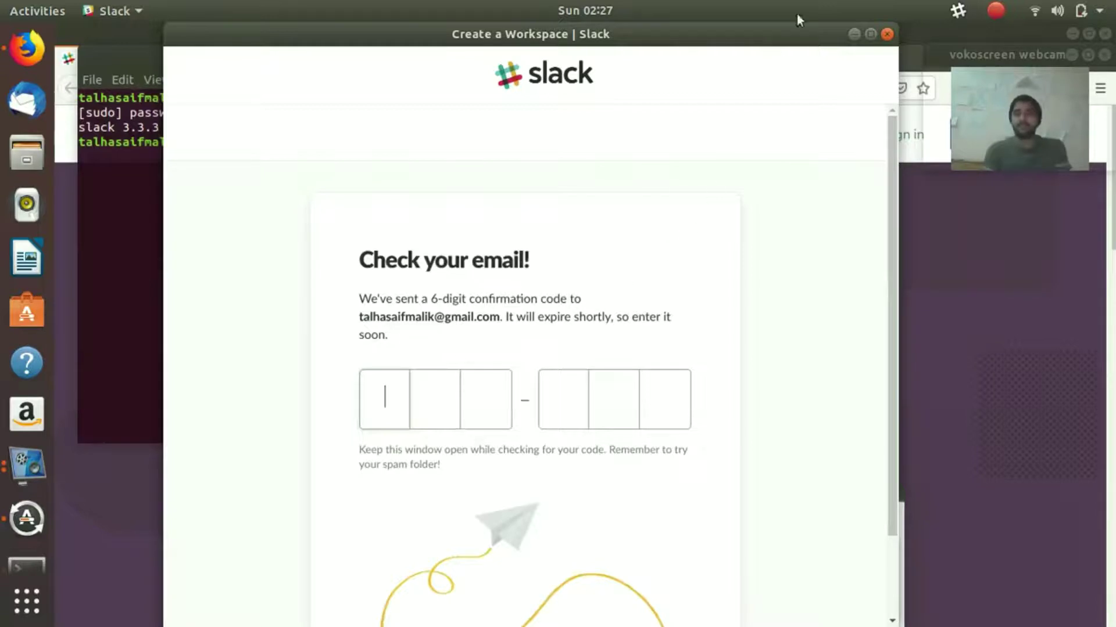
Enter the 6-digit confirmation code received by e-mail.
click(854, 34)
click(23, 548)
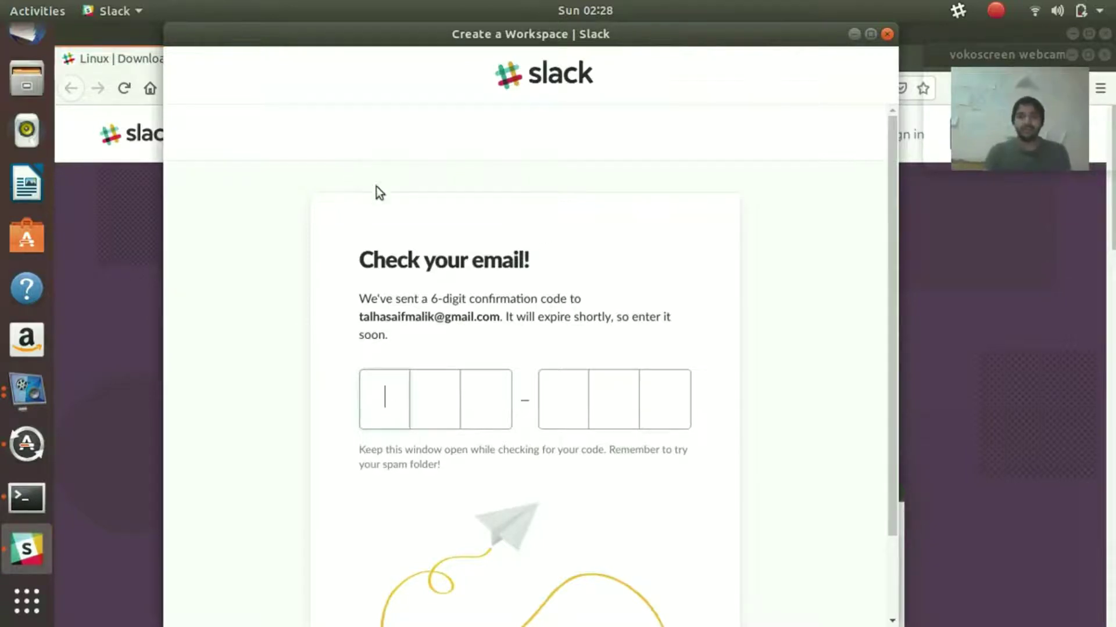
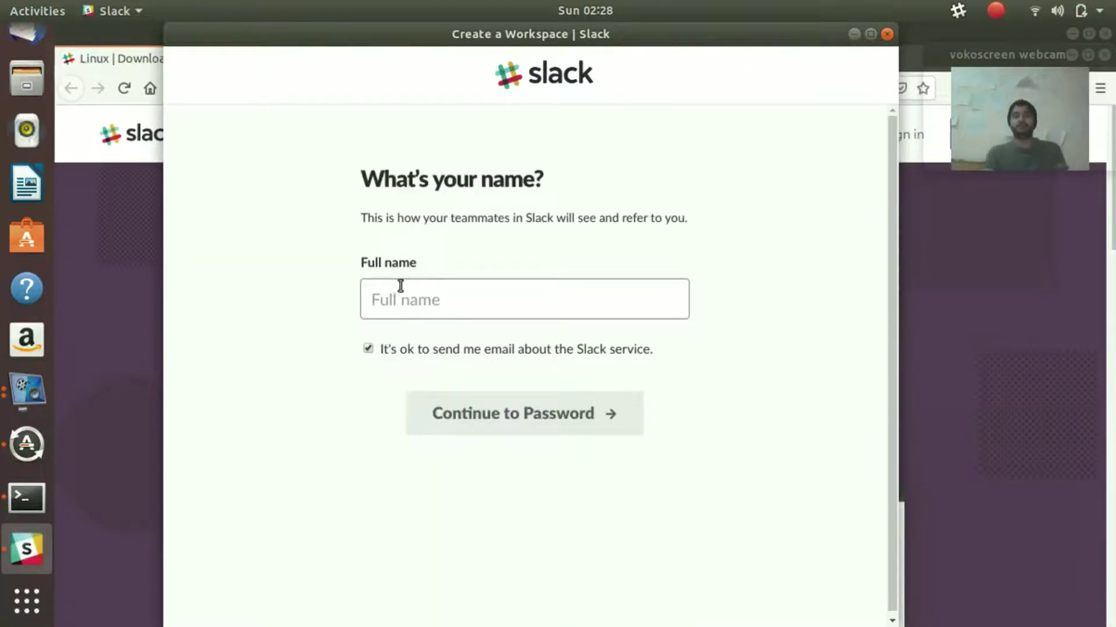
Set the Full name to 'Linux Hint Website'.
click(407, 296)
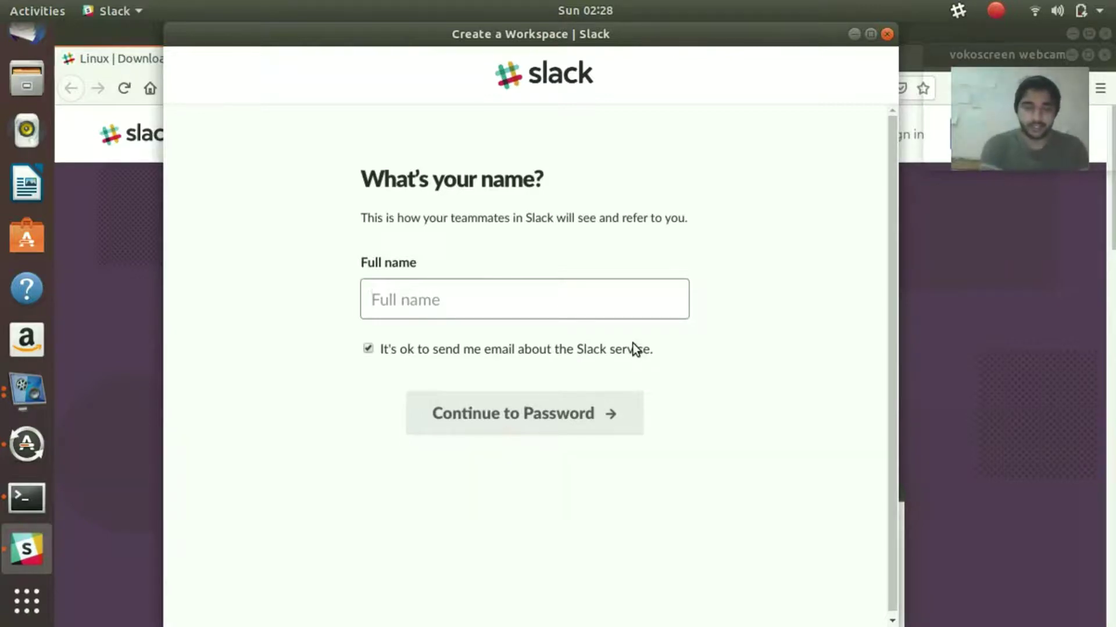
text(Li)
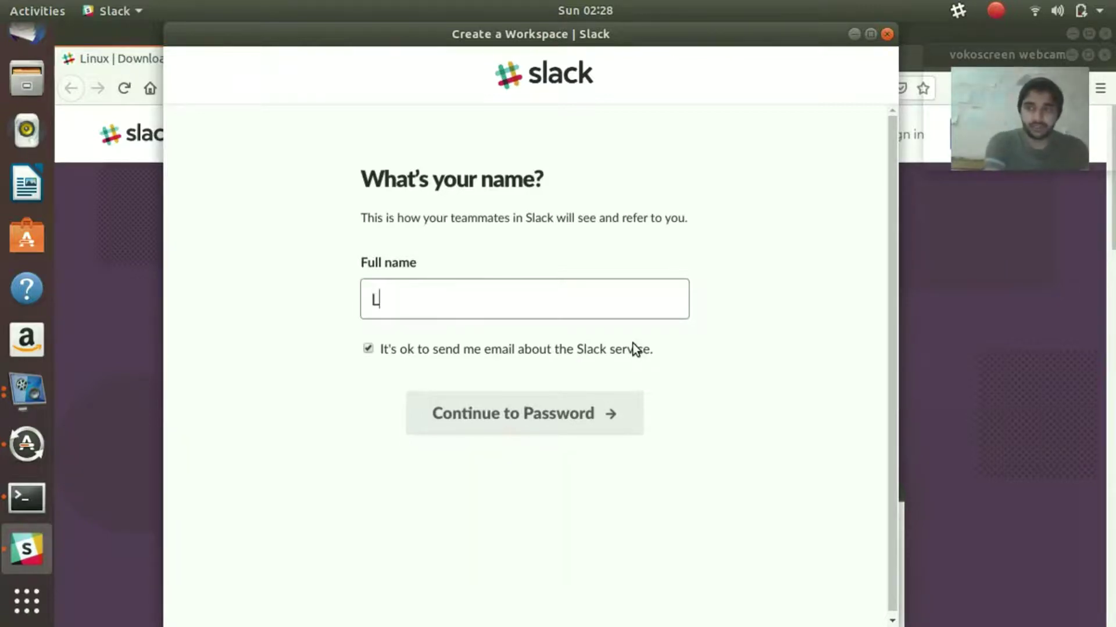
key(BackSpace)
text(Linux)
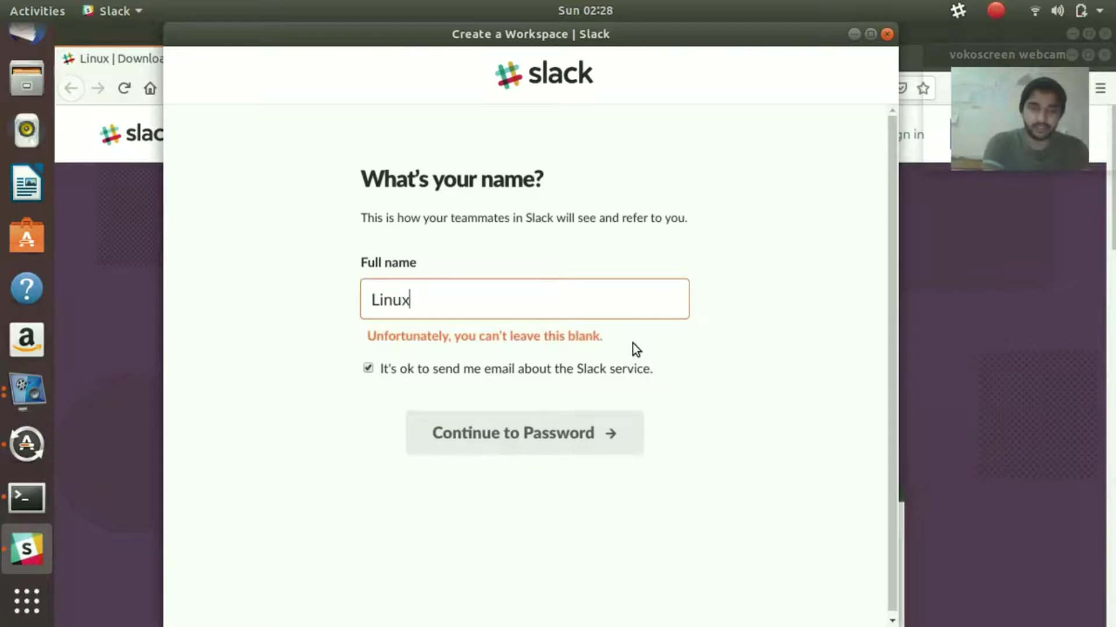
text( Hint)
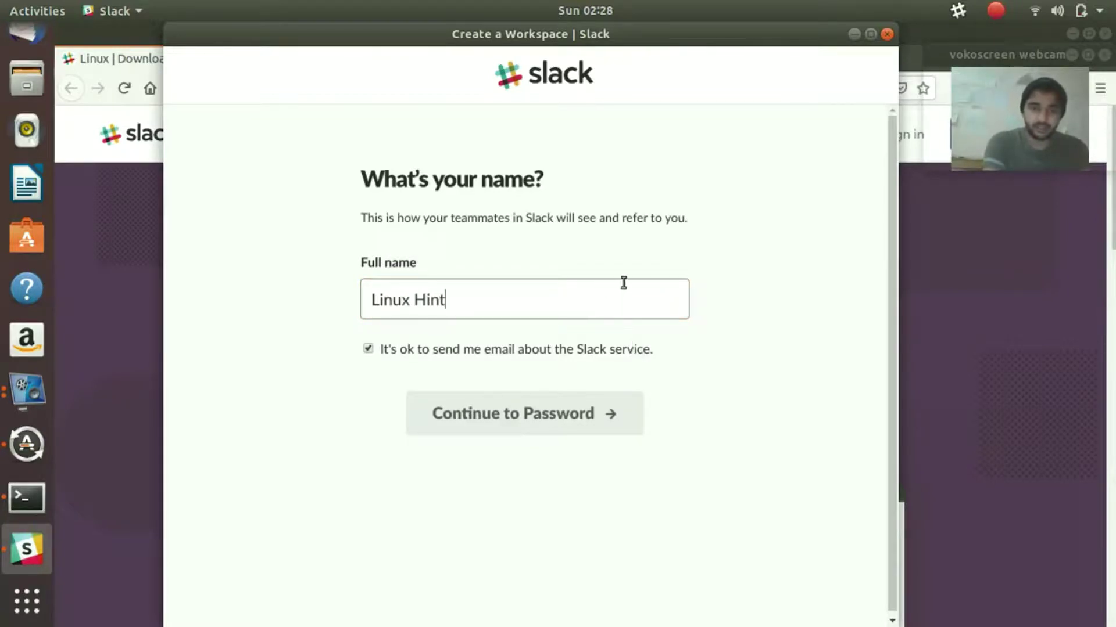
text( Website)
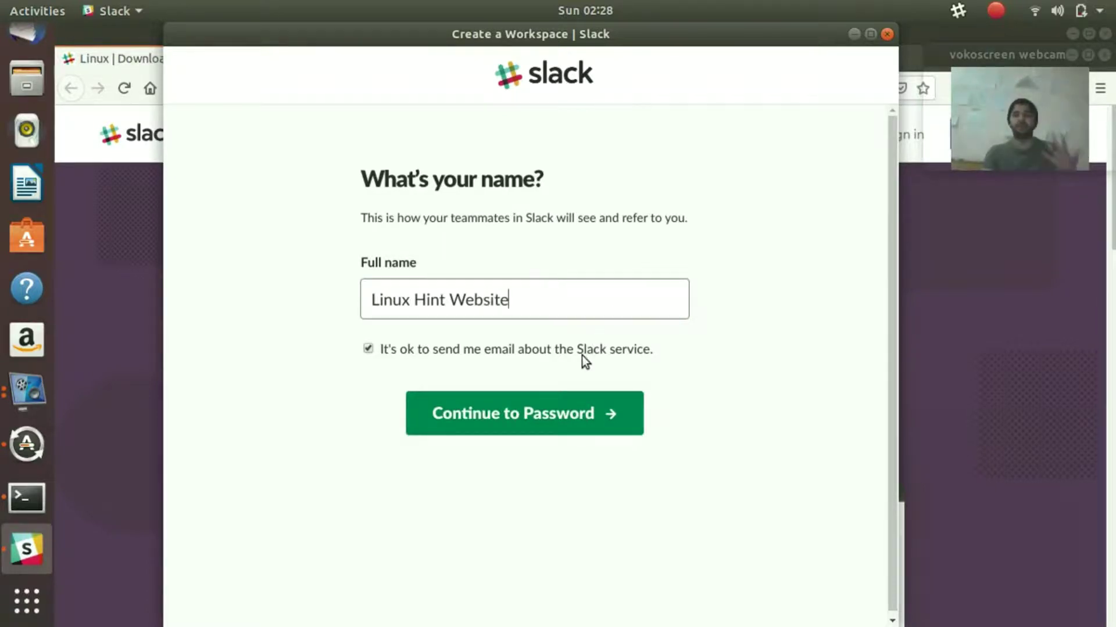
Submit the full name and set an account password, retyping it once before continuing.
click(542, 412)
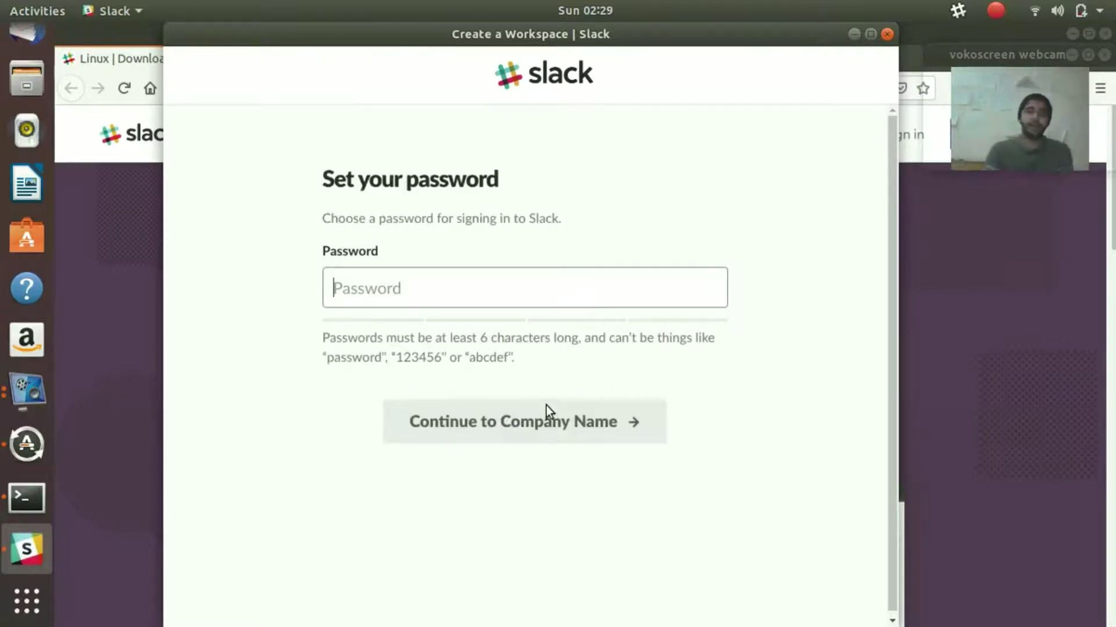
text(••••••)
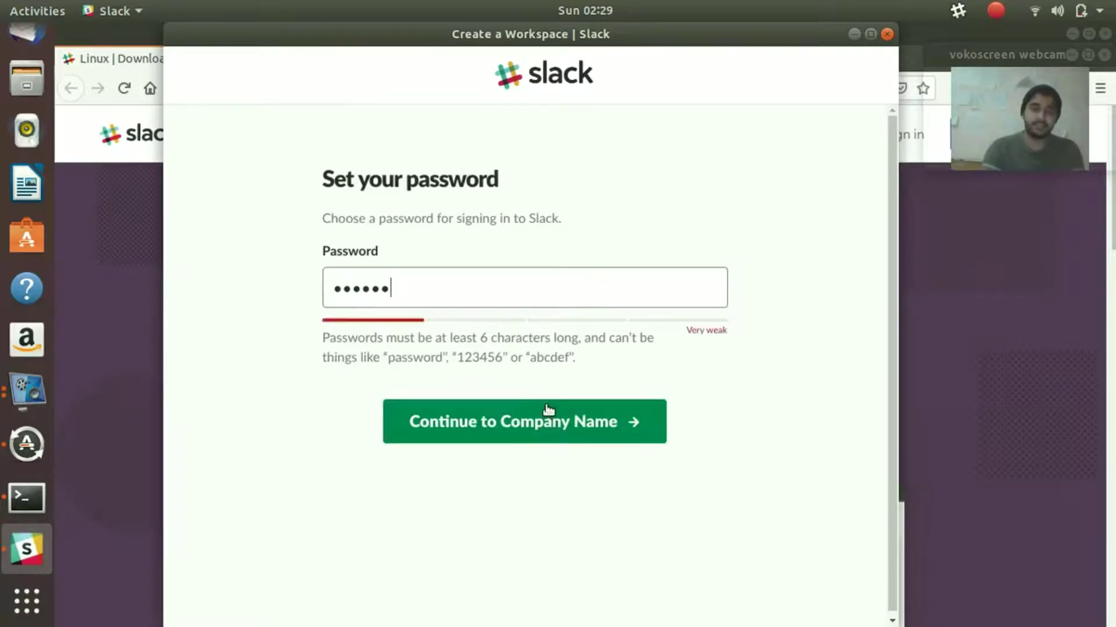
text(•••••••)
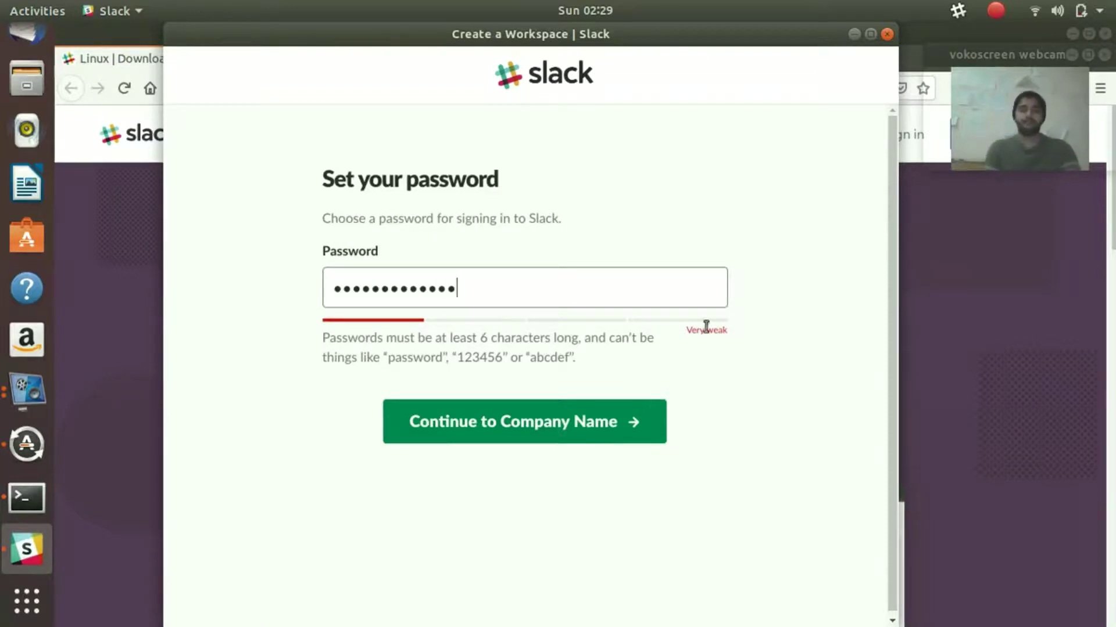
key(ctrl+a)
key(BackSpace)
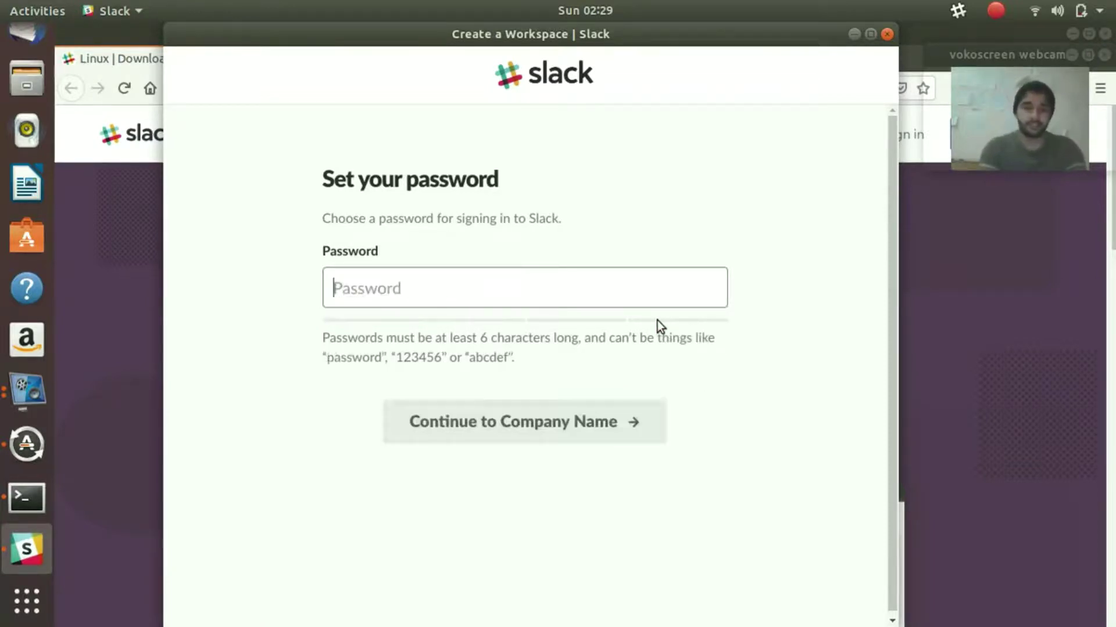
text(*****)
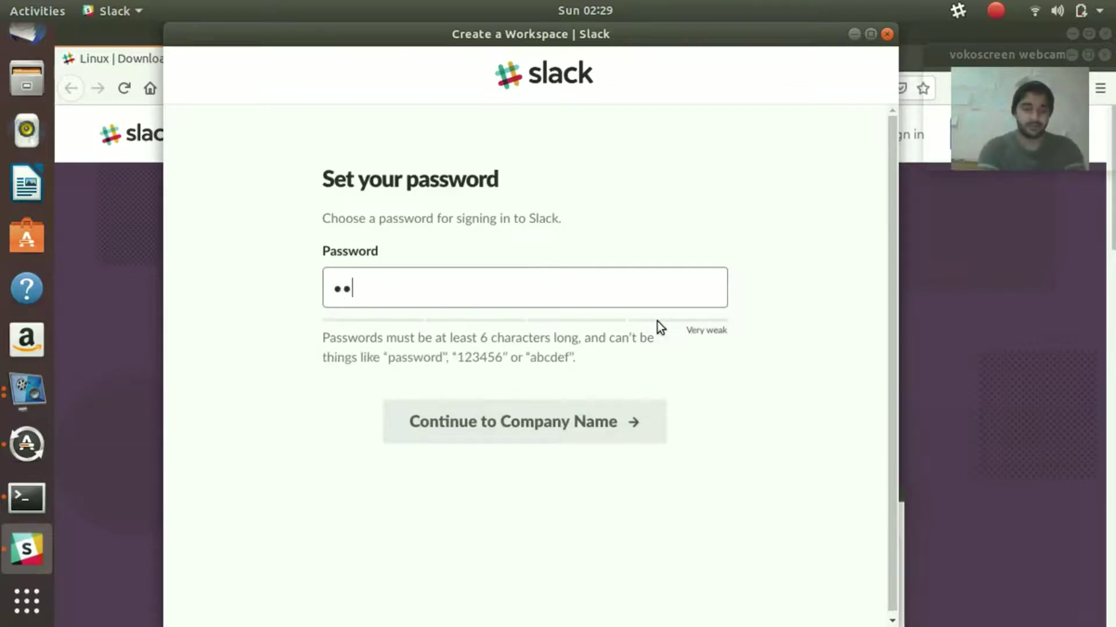
text(***)
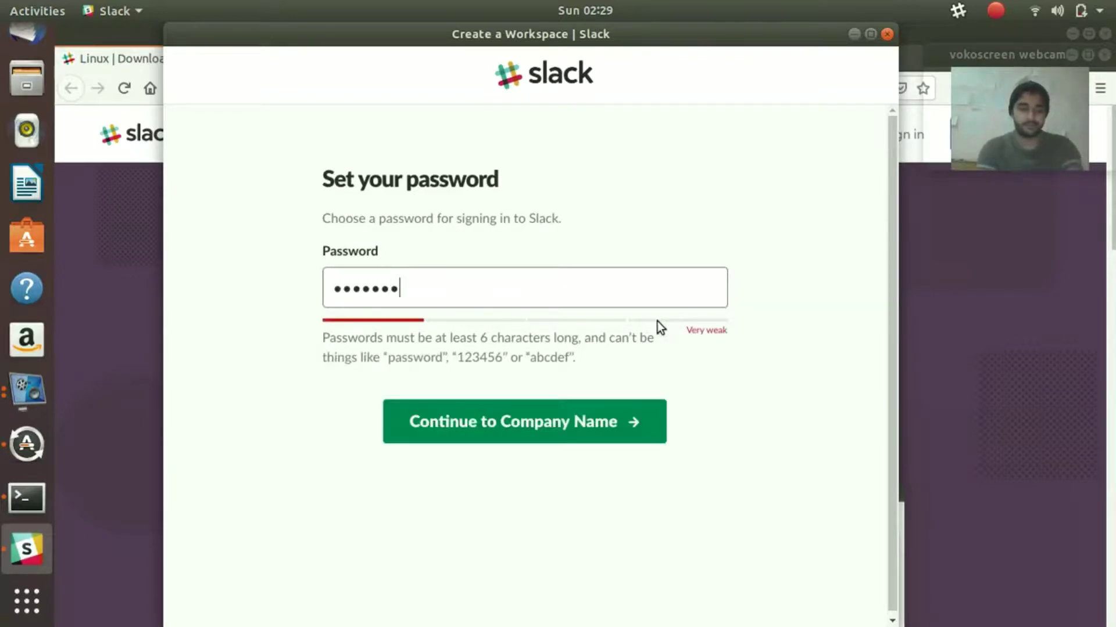
text(***)
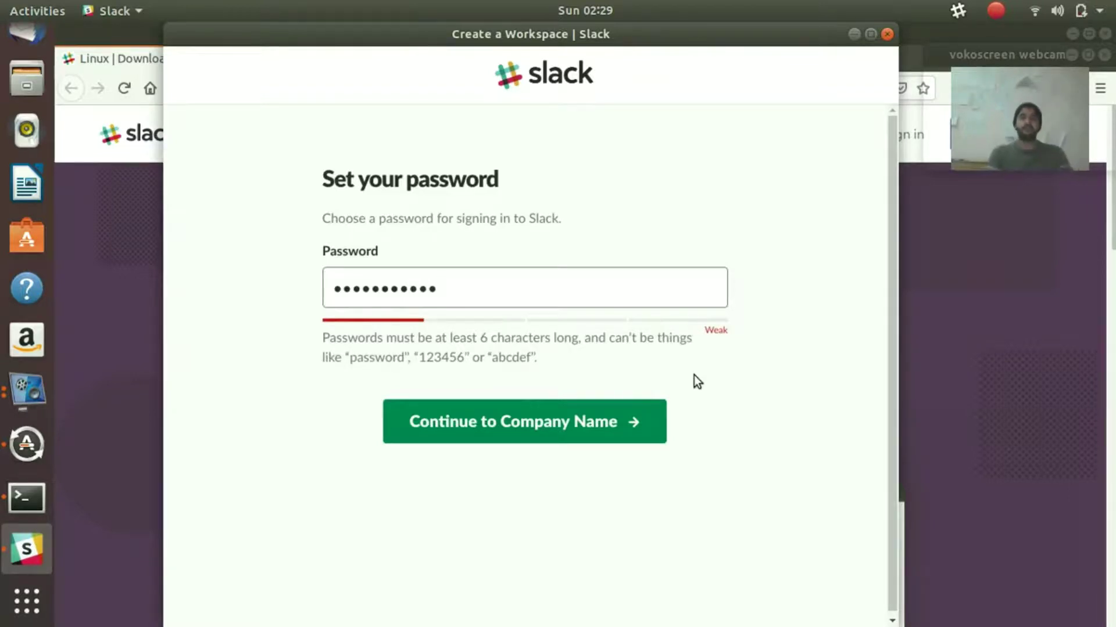
click(644, 422)
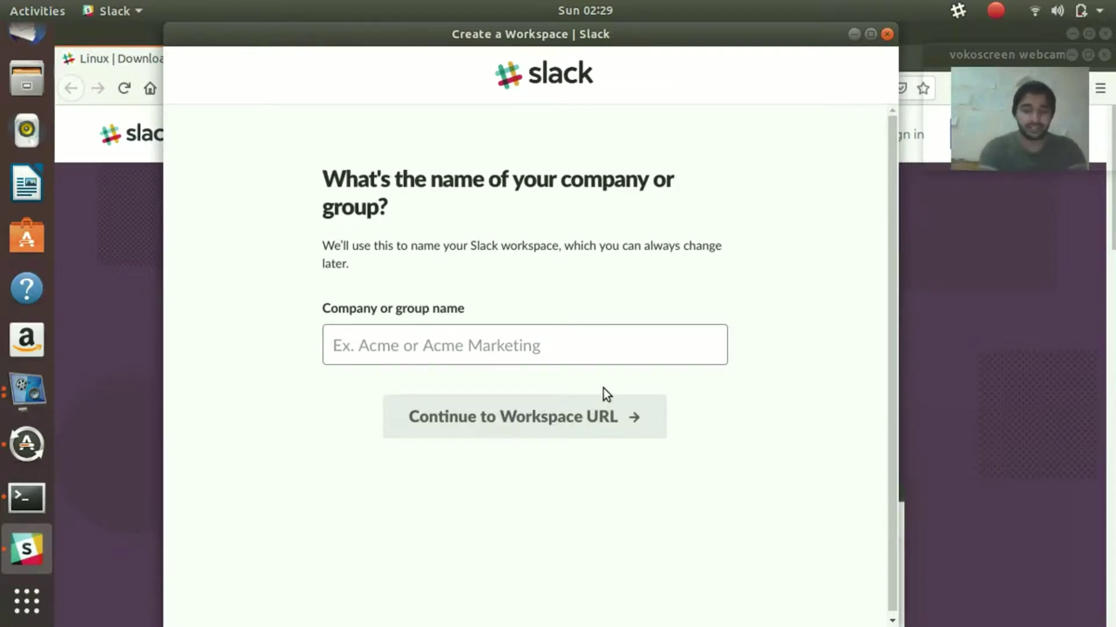
Enter 'Linux Hint Company' as the company name and continue to the workspace URL.
text(Linux Hint)
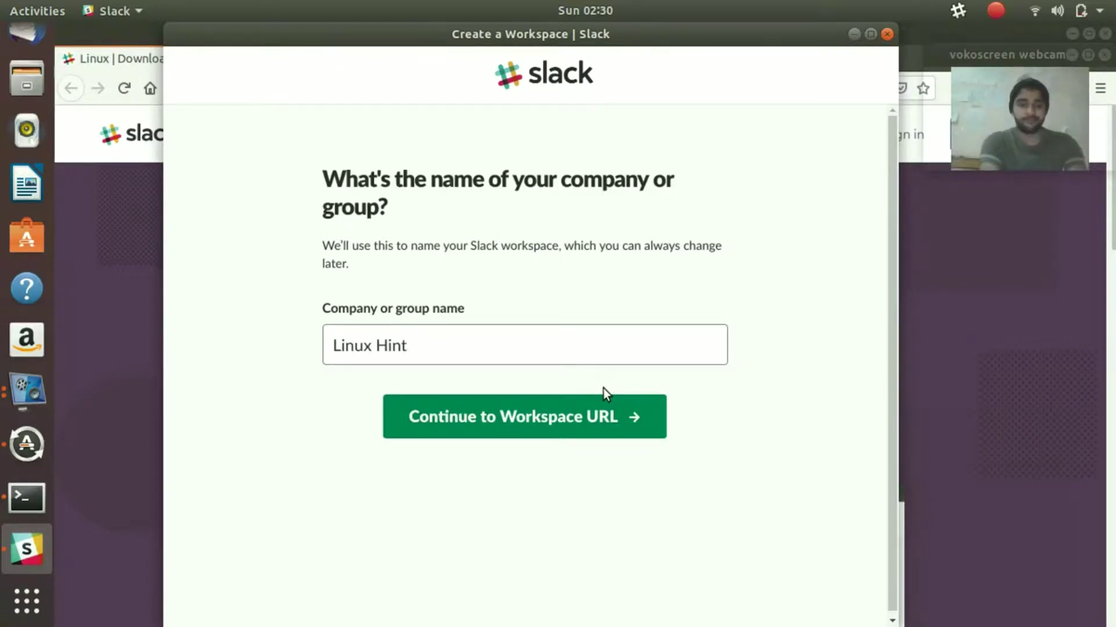
text(Company)
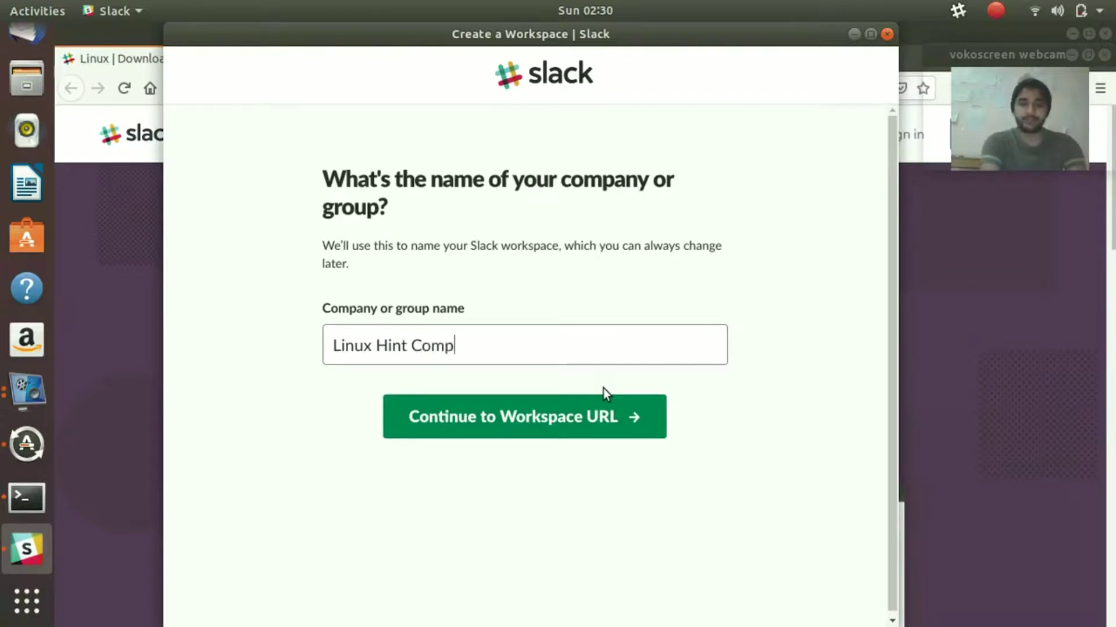
click(606, 418)
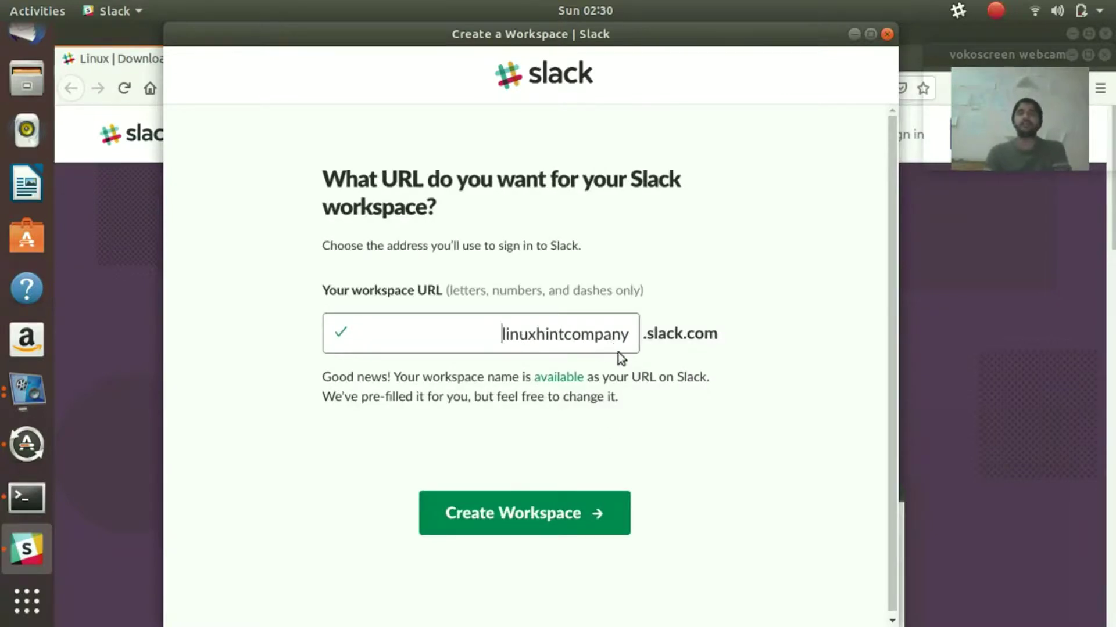
Append '1234' to make the URL linuxhintcompany1234.slack.com, create the workspace and agree to terms.
click(632, 335)
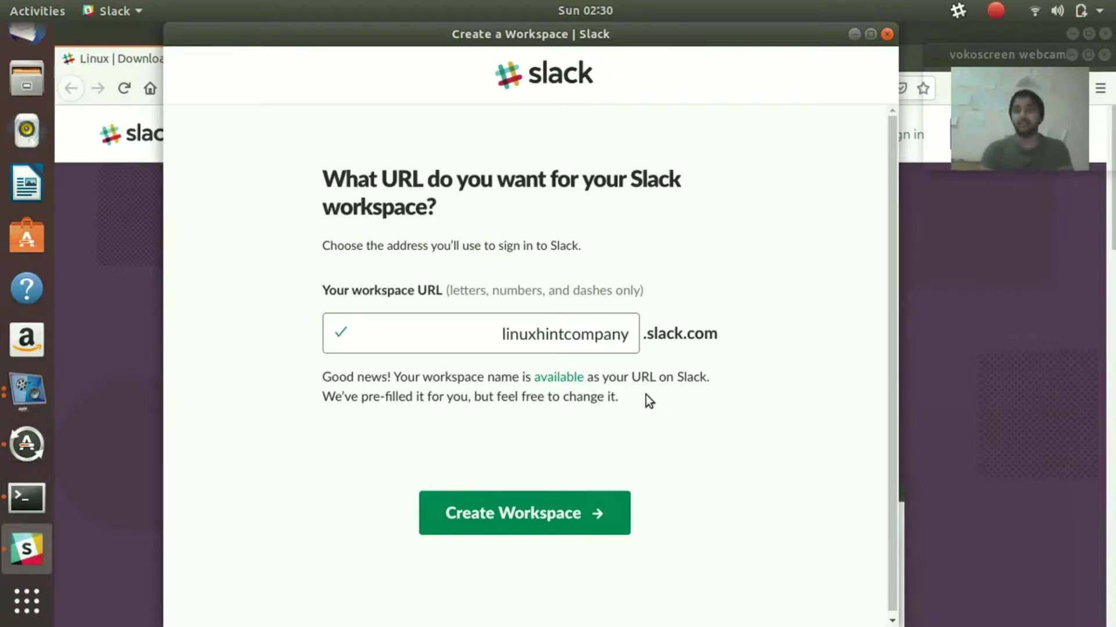
text(1234)
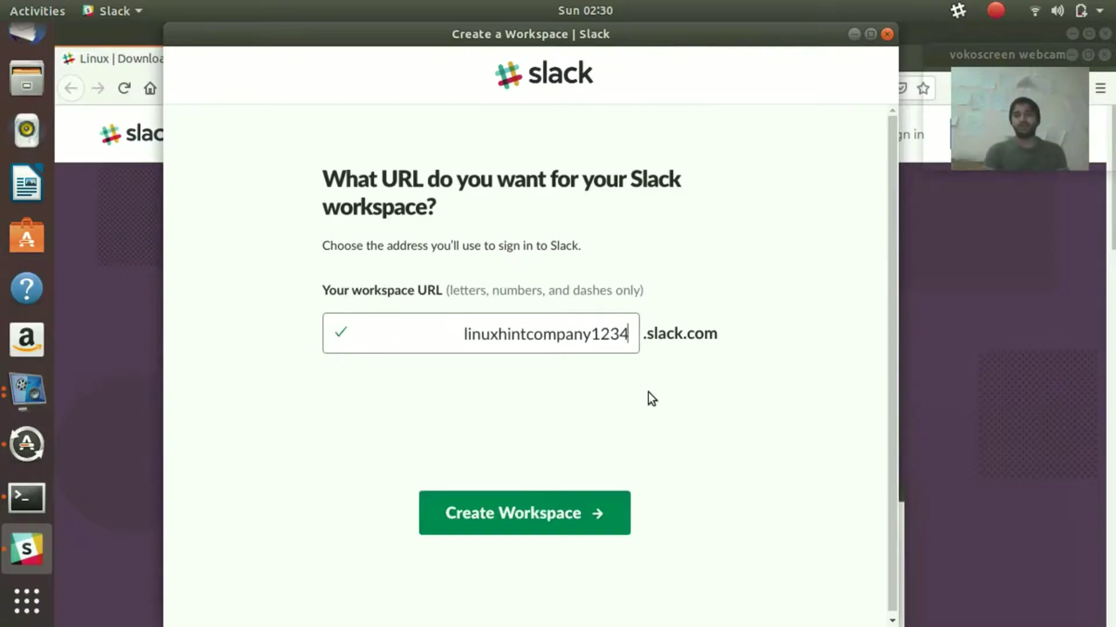
click(601, 511)
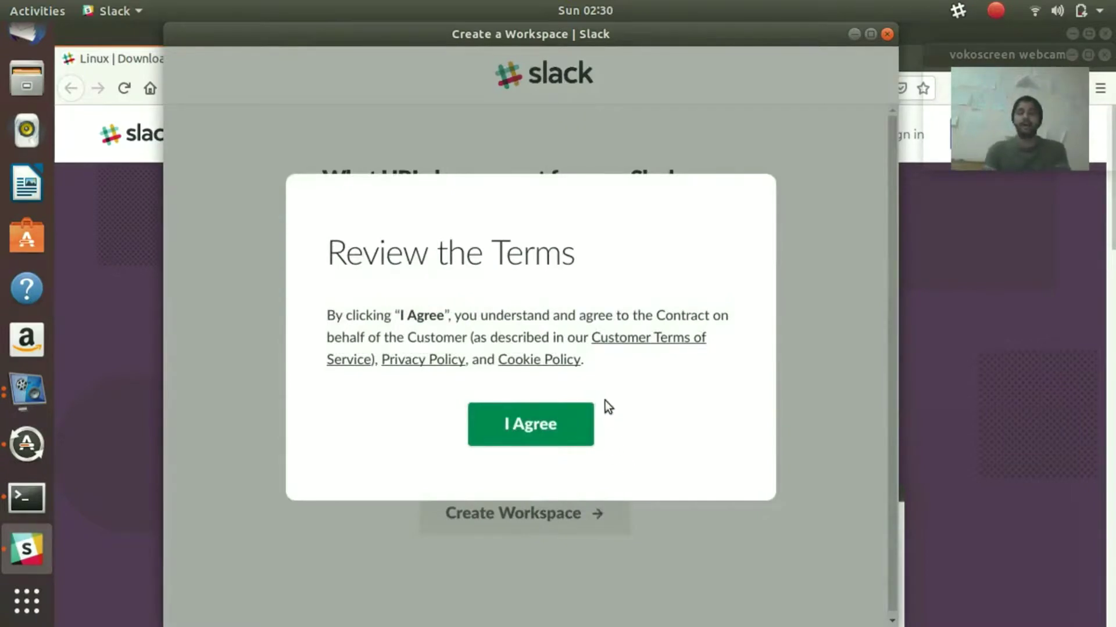
click(576, 429)
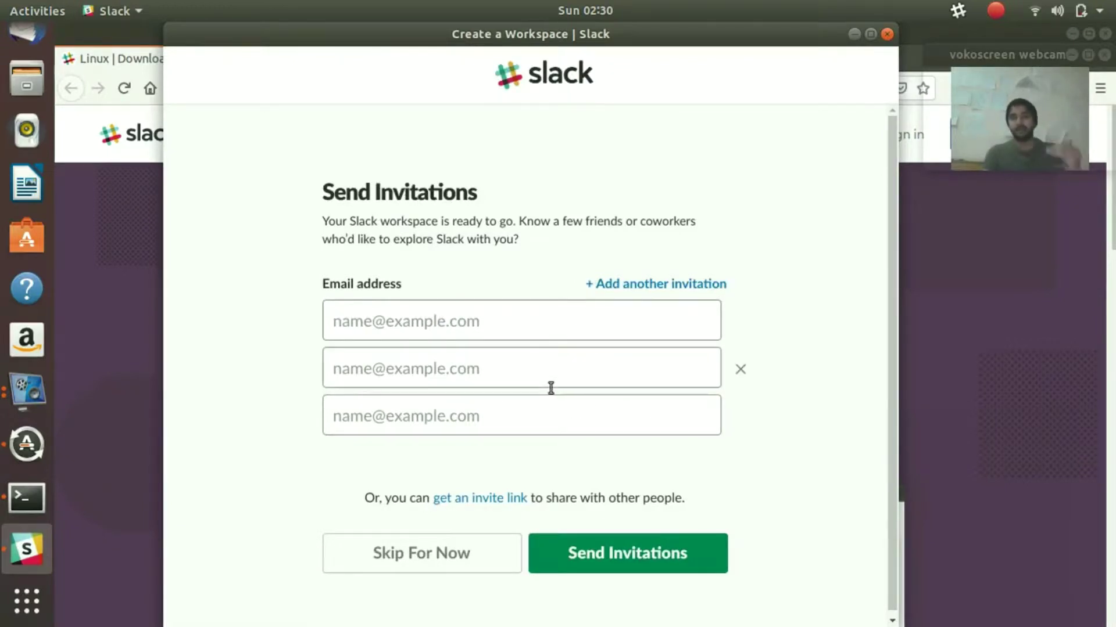
Skip sending invitations and maximize the Linux Hint Company workspace window.
scroll(551, 389, down, 1)
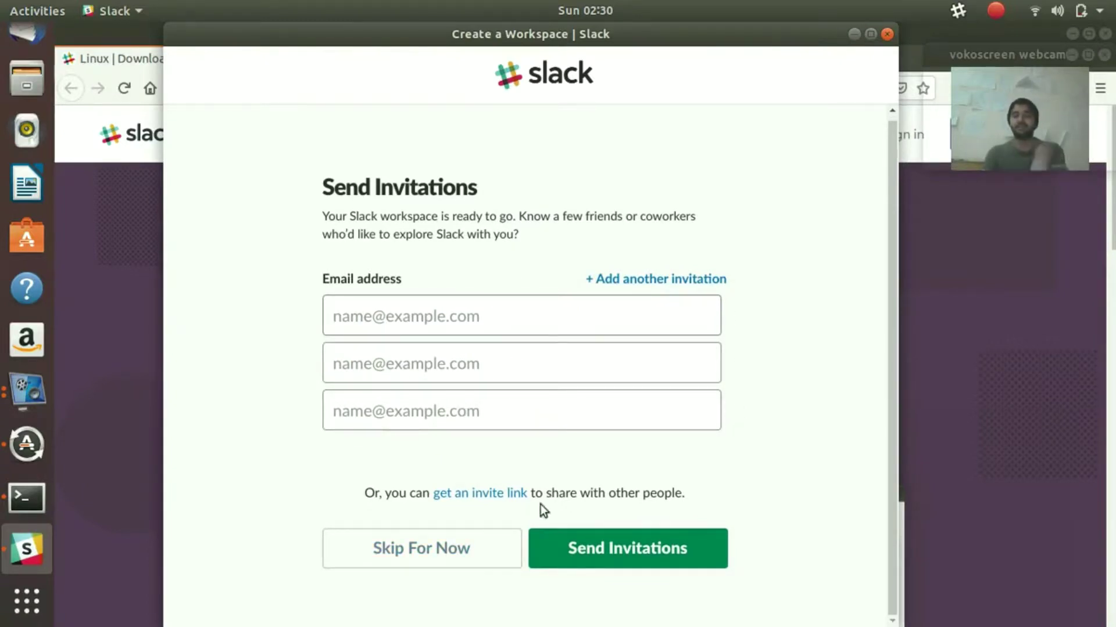
click(444, 543)
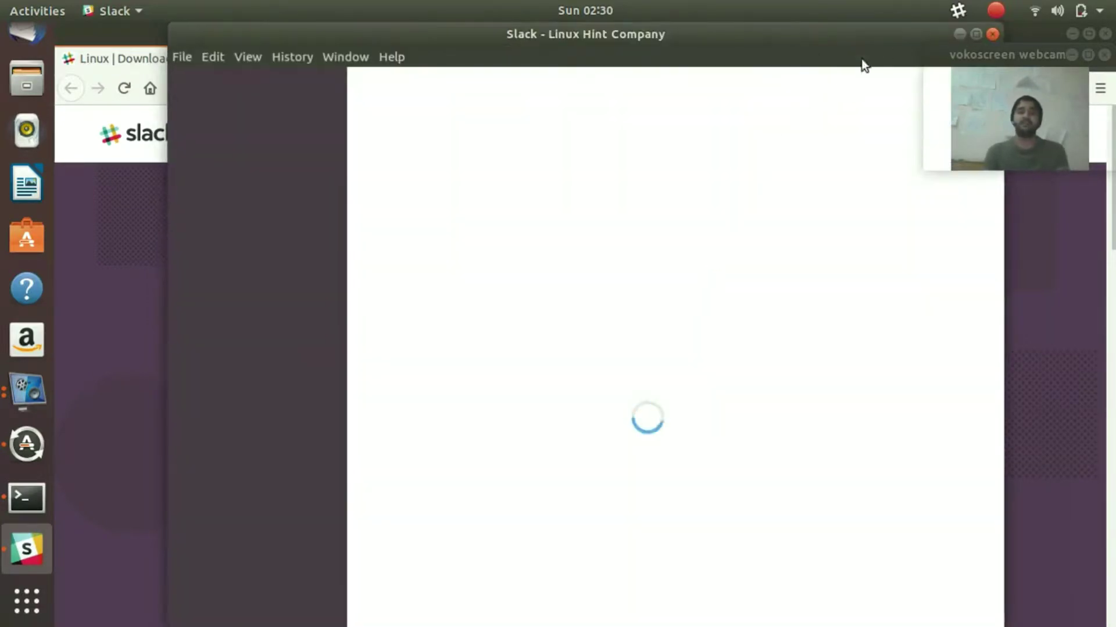
double_click(835, 34)
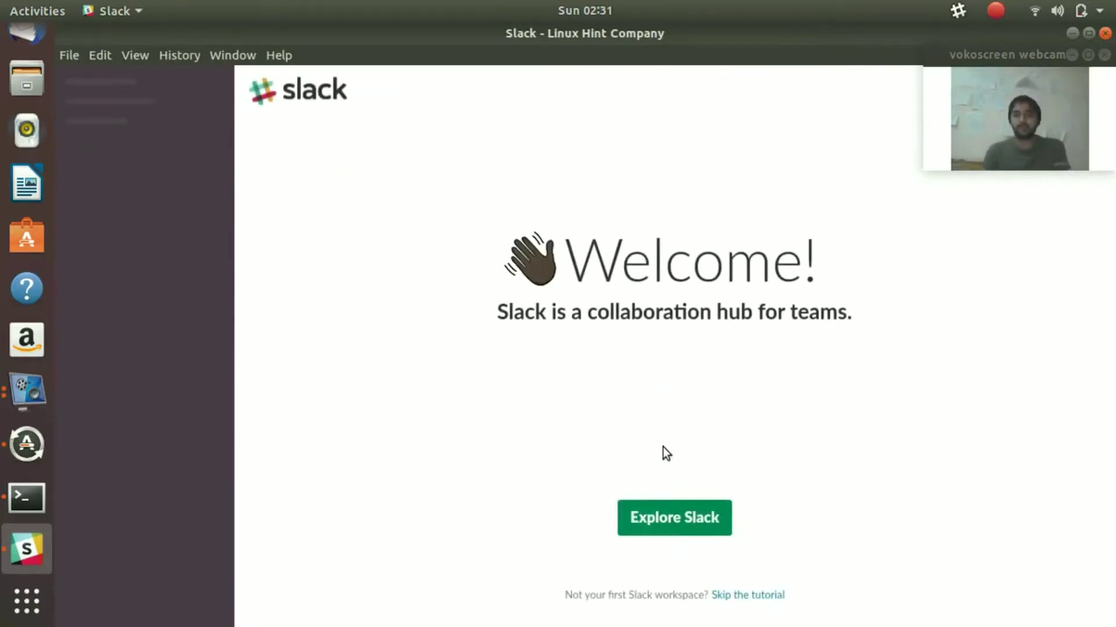
Start exploring the workspace and skip the introductory tutorial.
click(670, 519)
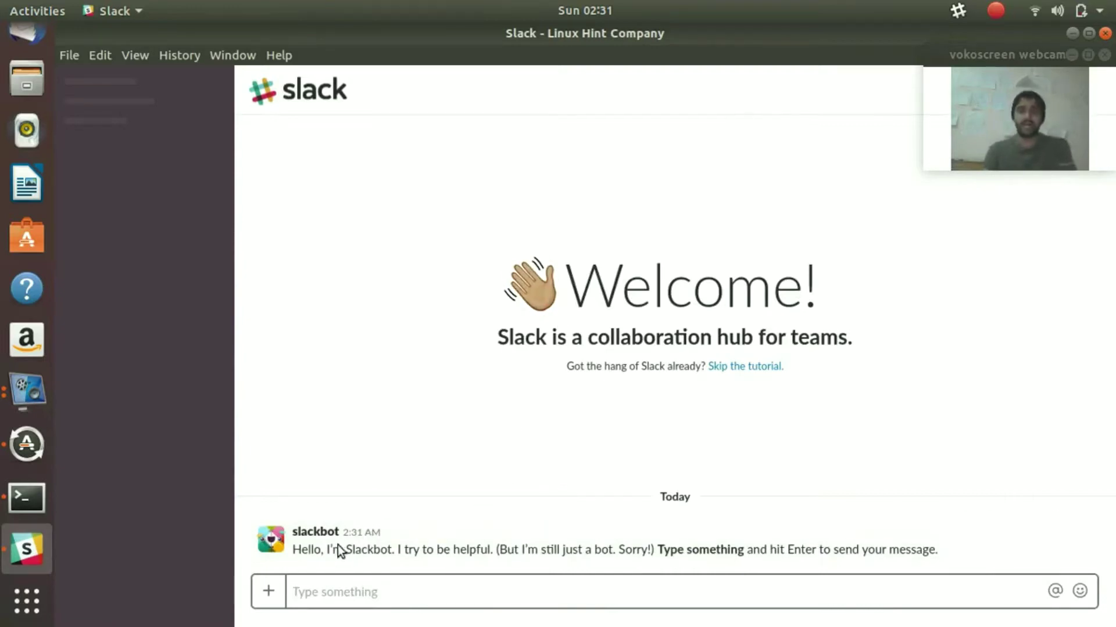
click(768, 368)
click(766, 370)
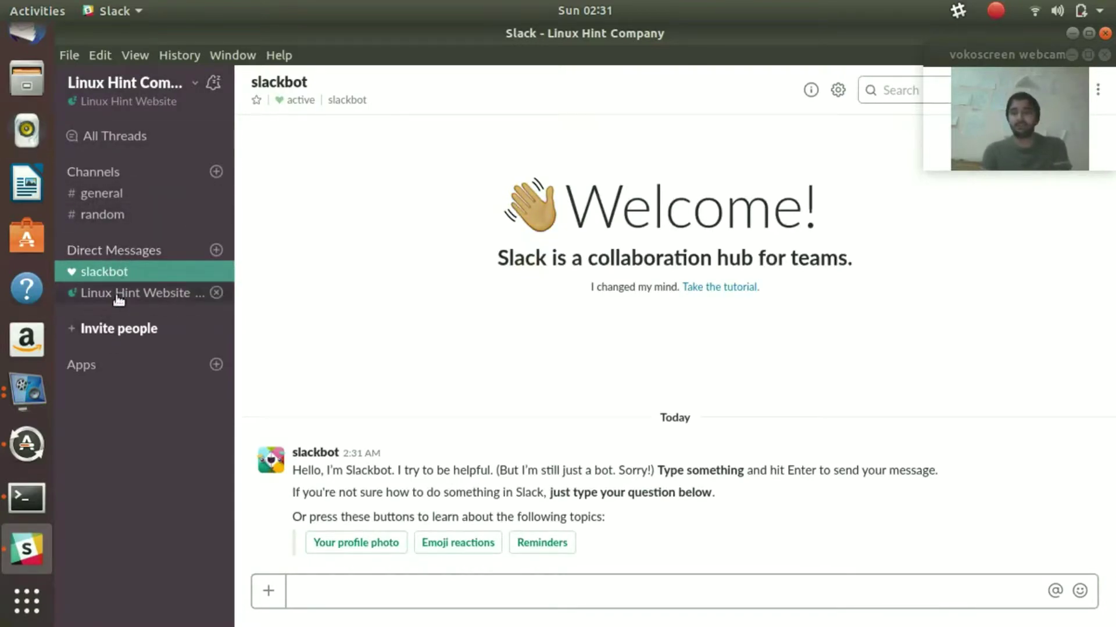
View All Threads and #general, then bring up the Browse channels list.
click(137, 143)
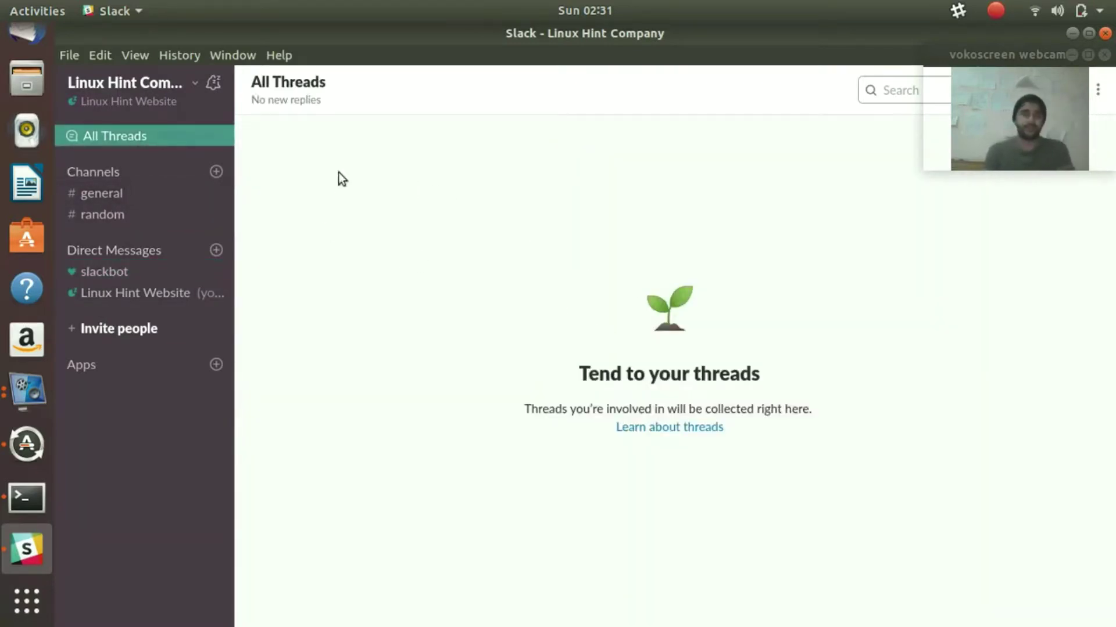
click(116, 196)
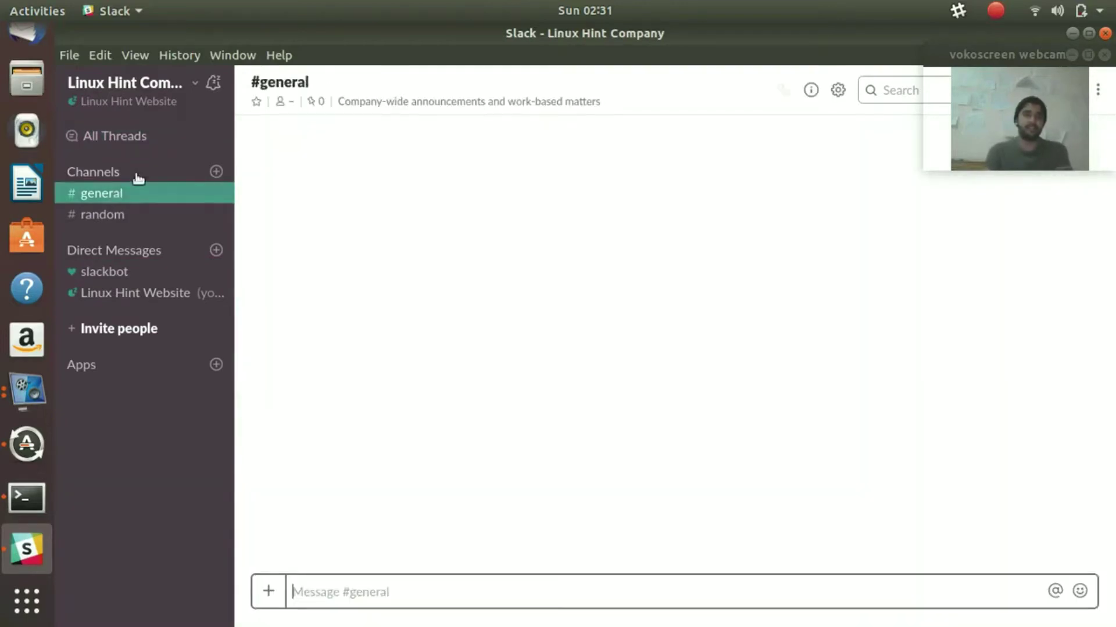
click(173, 165)
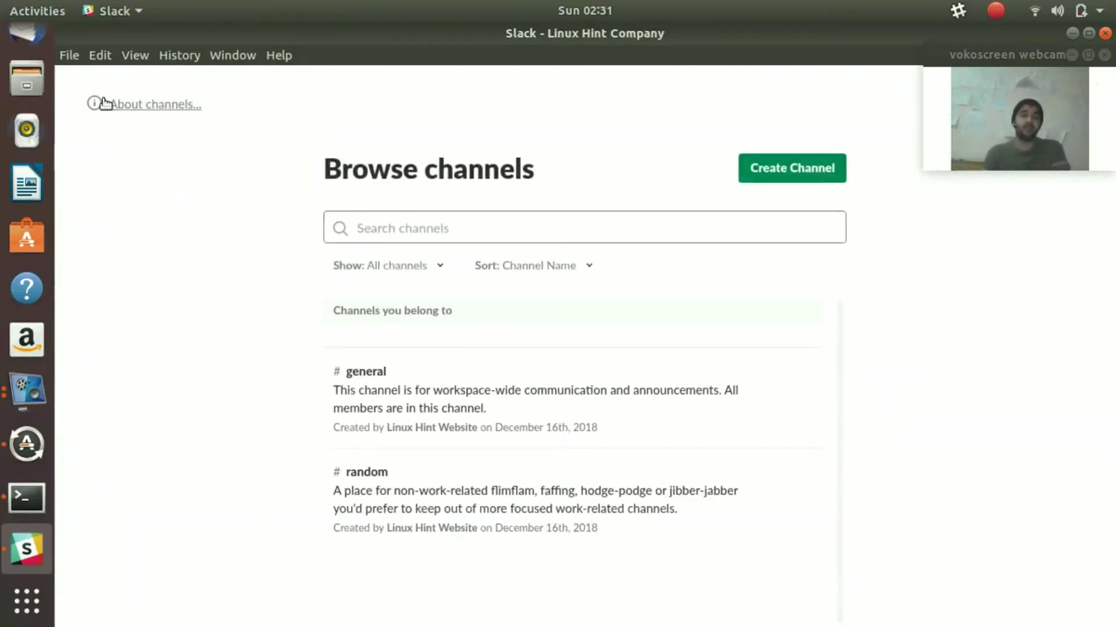
Close Browse channels to return to #general and dismiss the 'Messaging happens in channels' tip.
click(104, 105)
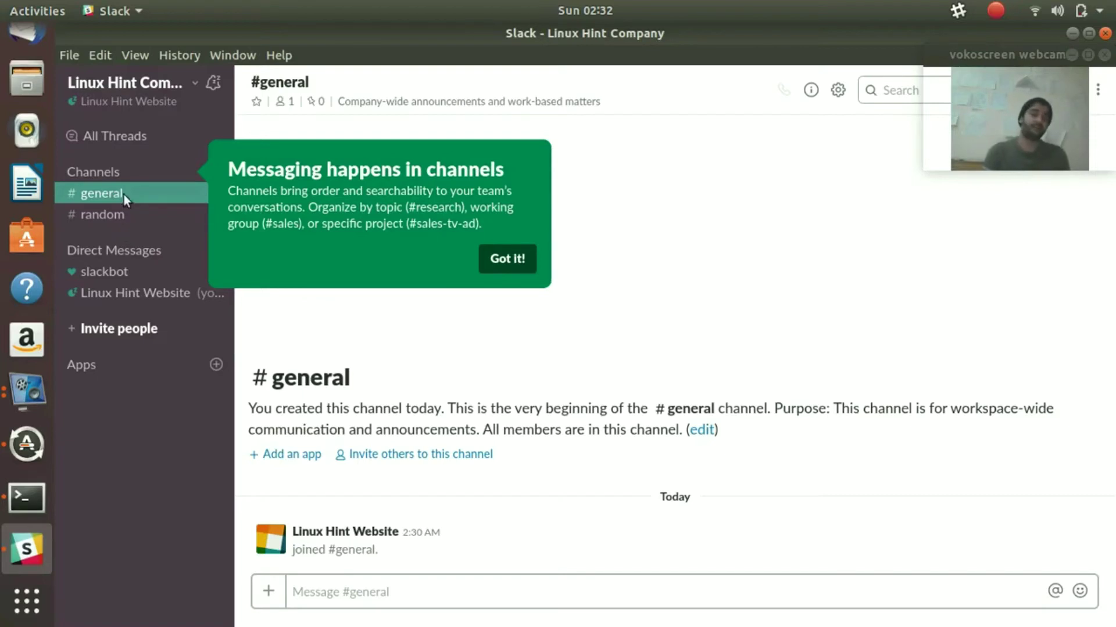
click(124, 364)
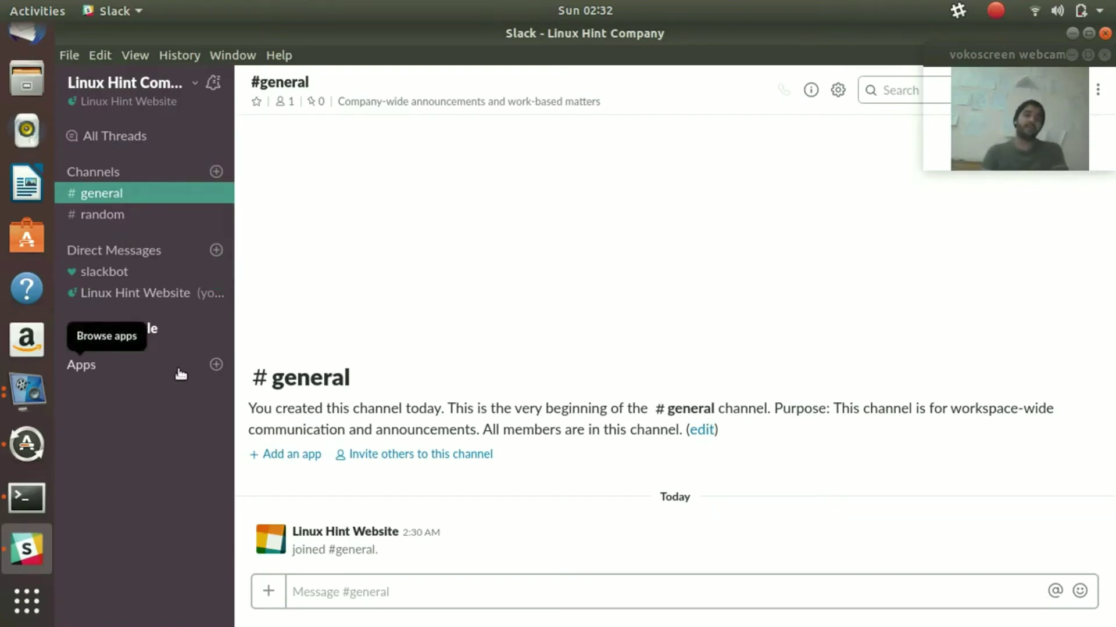
Open Browse Apps from the sidebar and scroll through apps like Giphy, Trello, Zapier and GitHub.
click(215, 367)
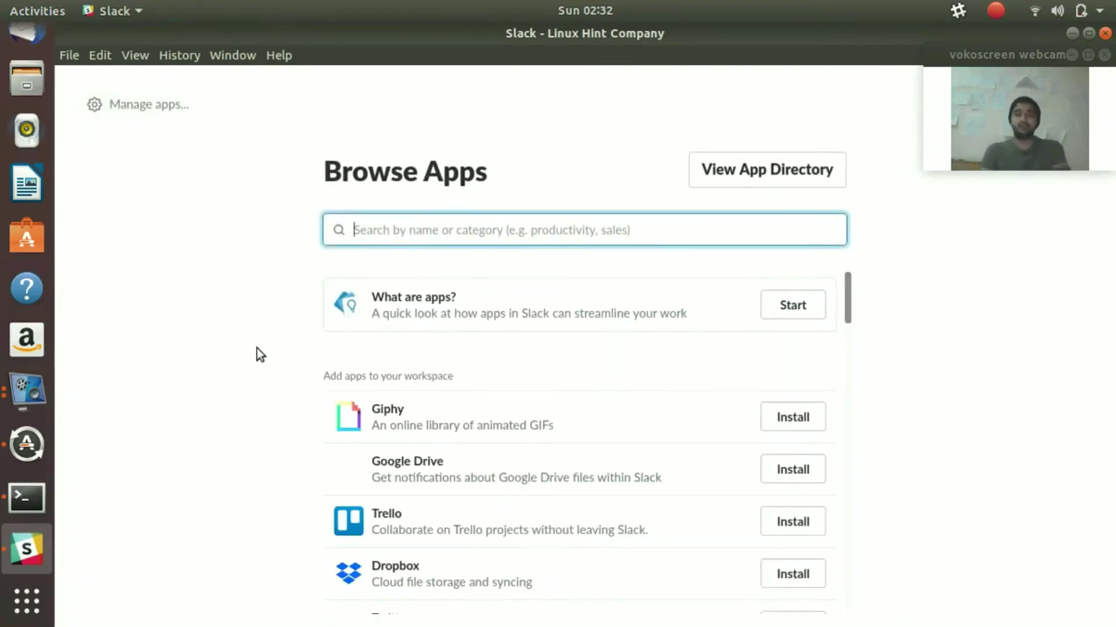
scroll(418, 452, down, 10)
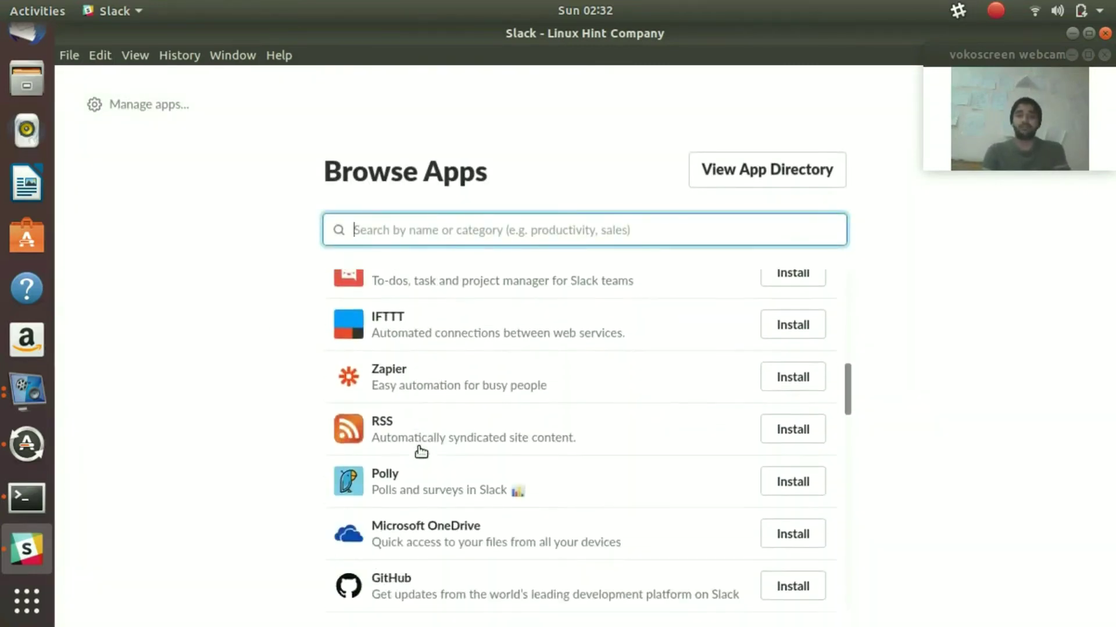
scroll(419, 452, down, 6)
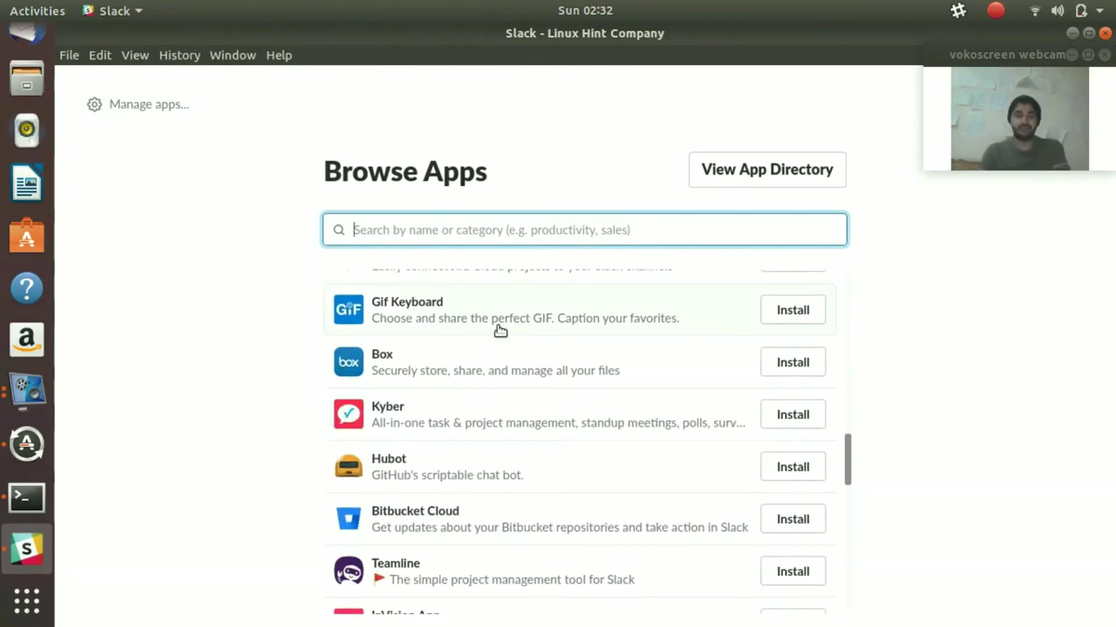
scroll(499, 333, up, 4)
scroll(498, 333, up, 4)
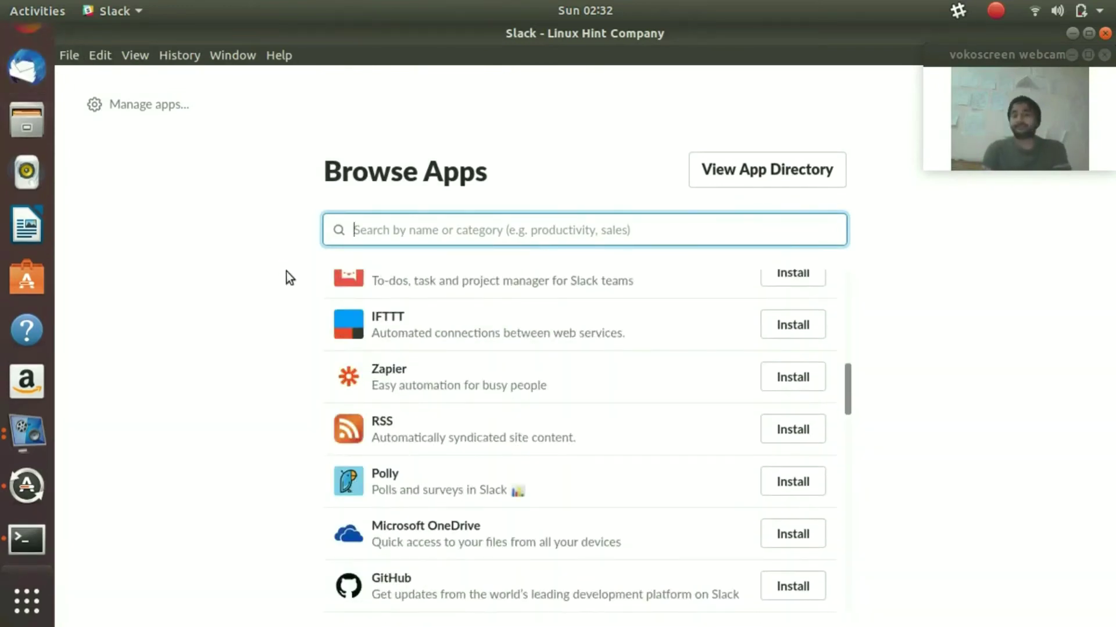